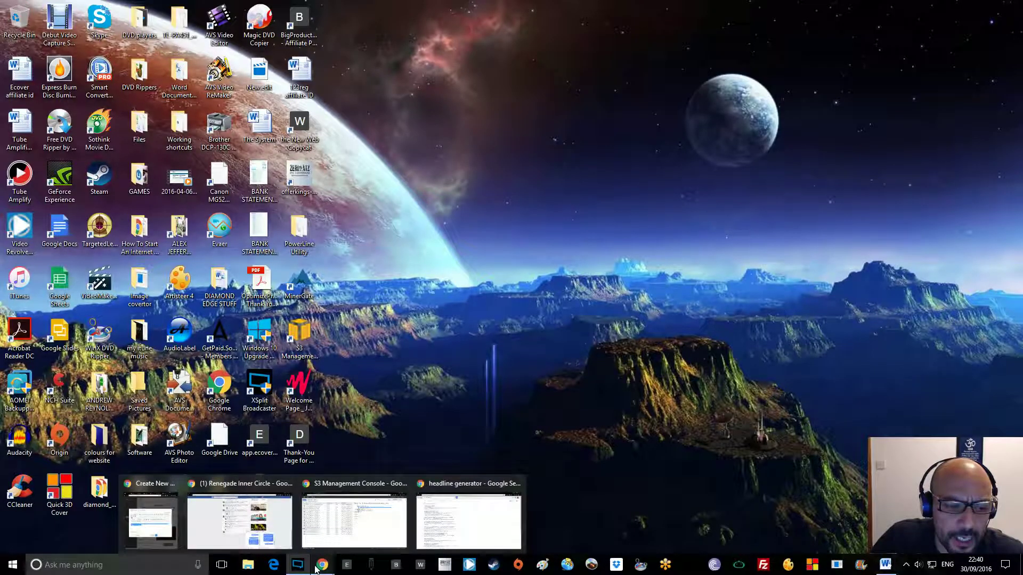
Bring the Chrome window with the 'headline generator' Google results back to the front.
left_click(434, 513)
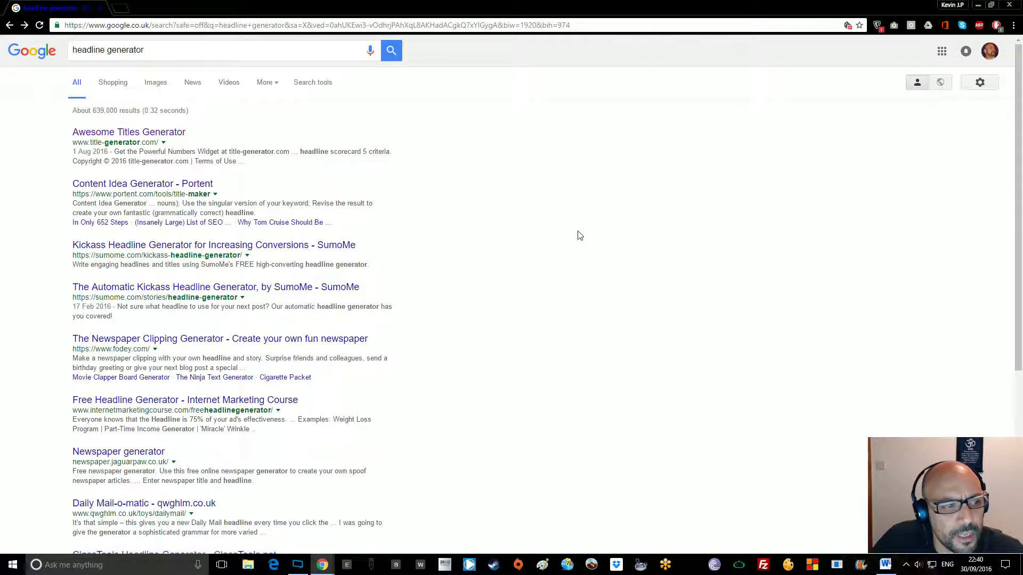
Open the SumoMe 'Kickass Headline Generator for Increasing Conversions' result from the Google listing.
scroll(580, 236, "down", 5)
scroll(586, 230, "up", 3)
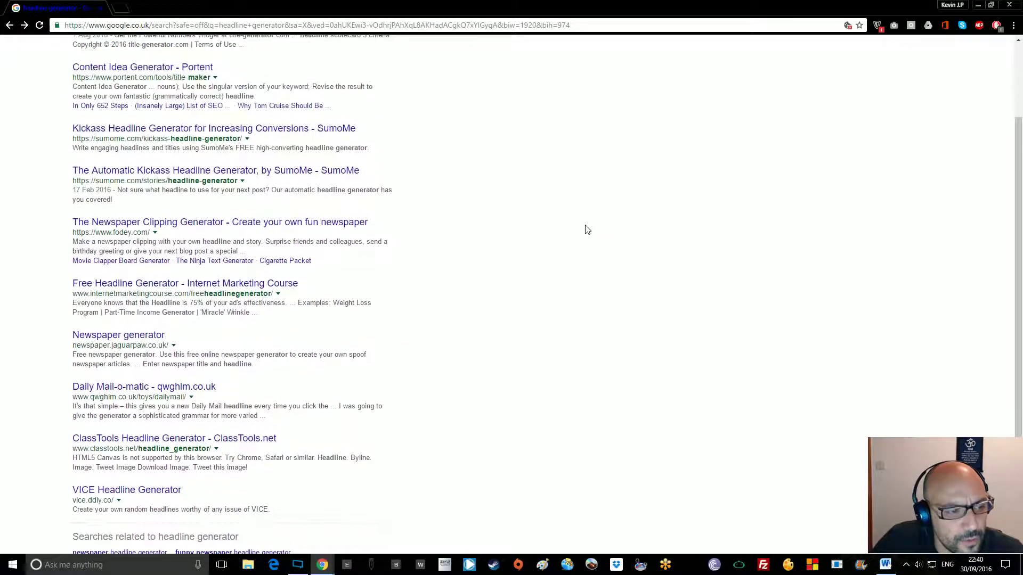
scroll(587, 229, "up", 2)
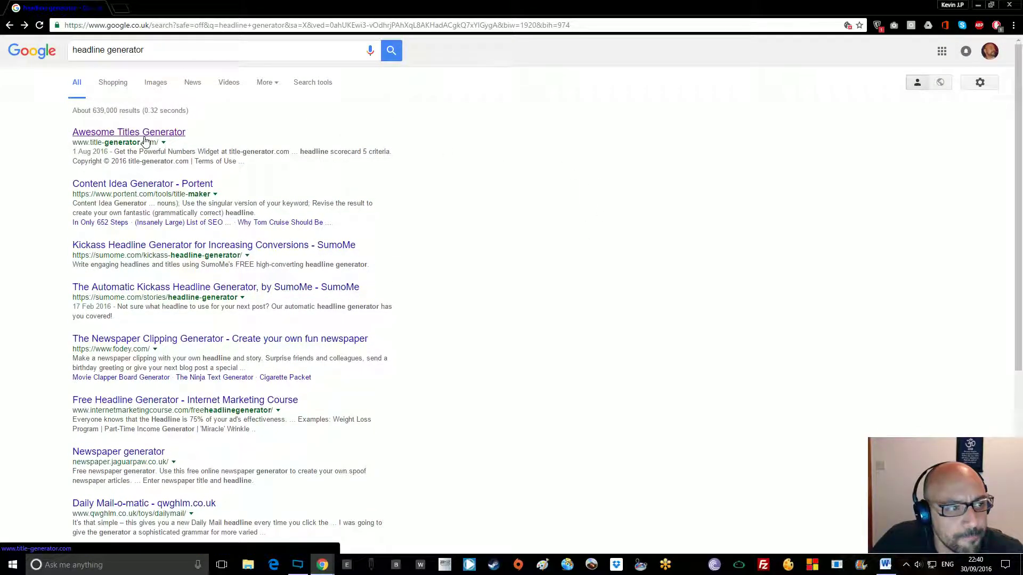
left_click(142, 245)
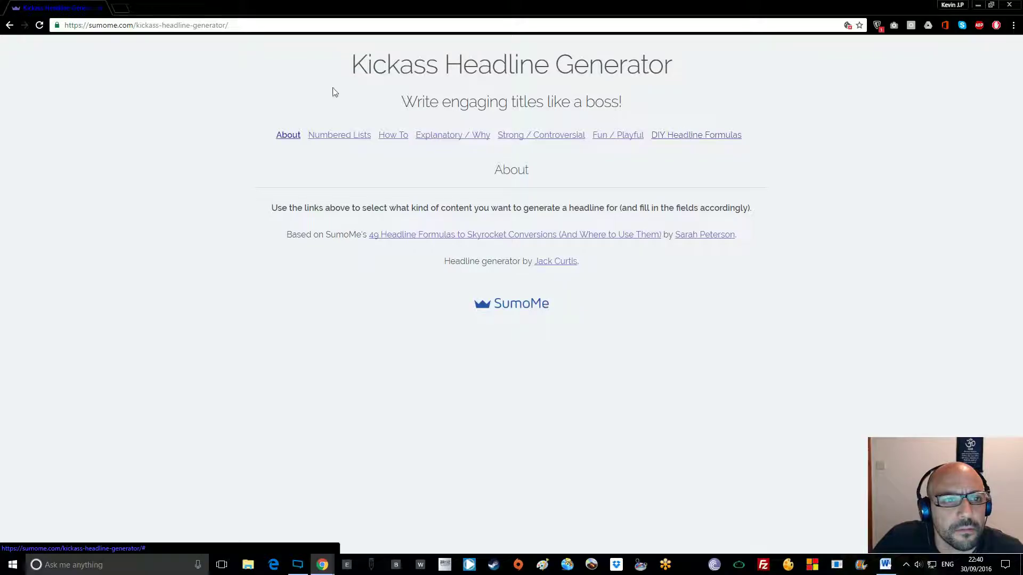
left_click(9, 25)
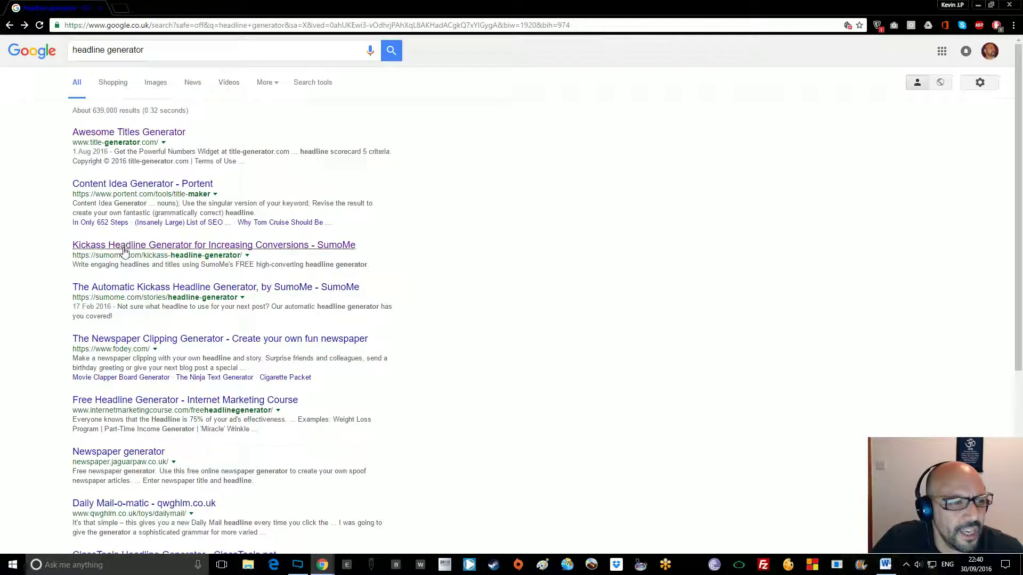
left_click(329, 253)
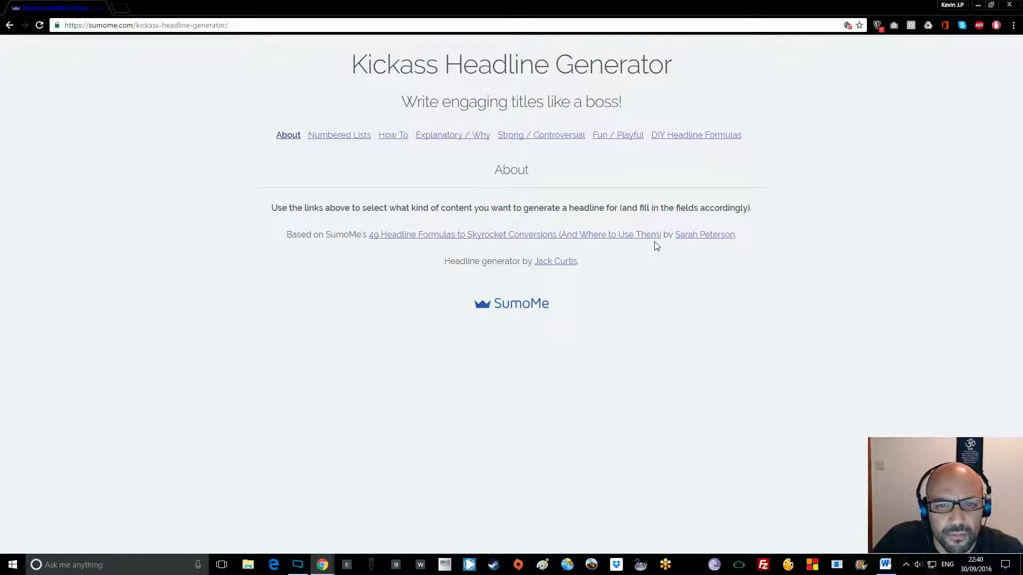
left_click(718, 141)
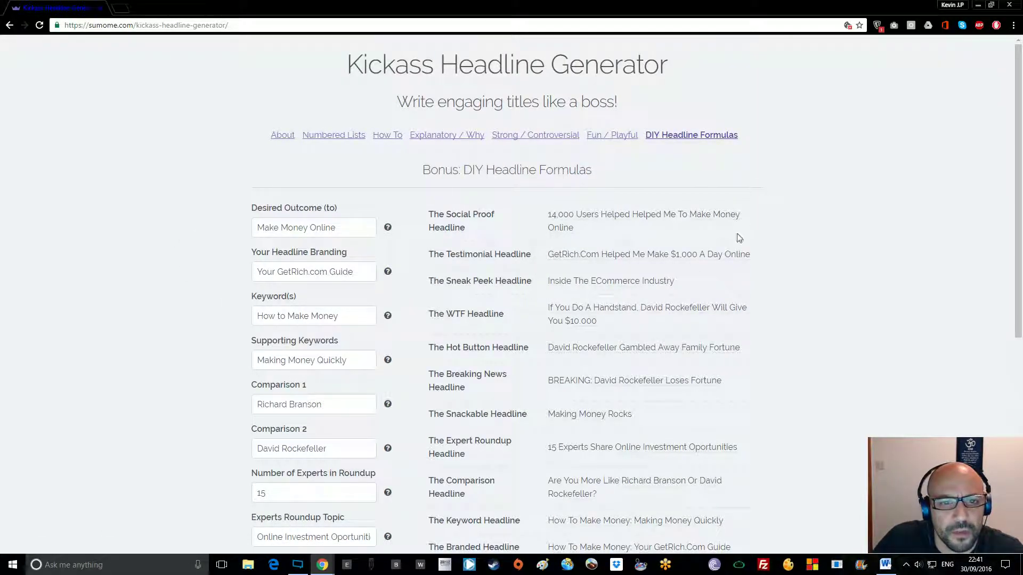
scroll(319, 269, "down", 4)
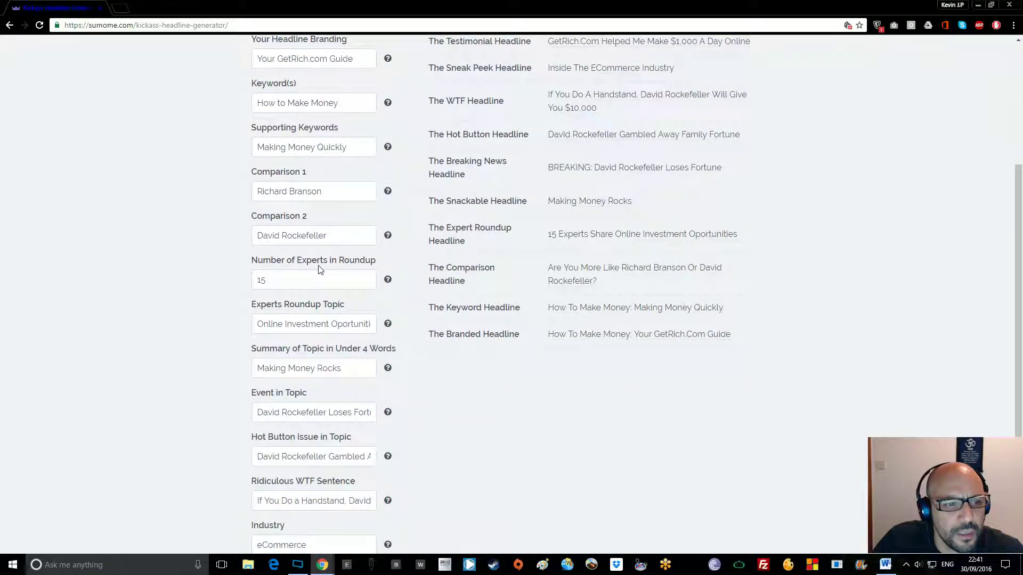
scroll(320, 269, "up", 1)
scroll(321, 268, "up", 3)
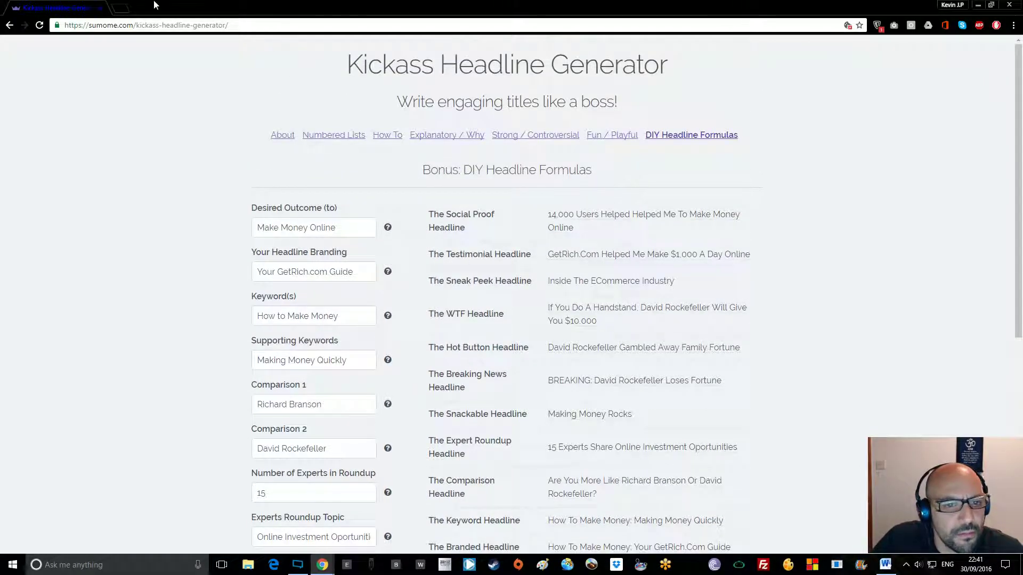
left_click(9, 25)
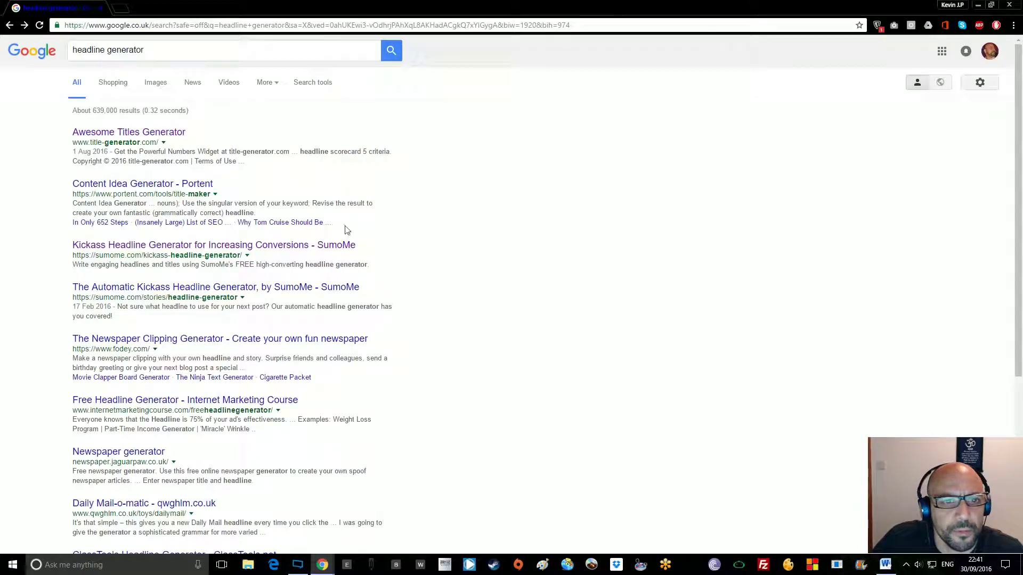
left_click(182, 185)
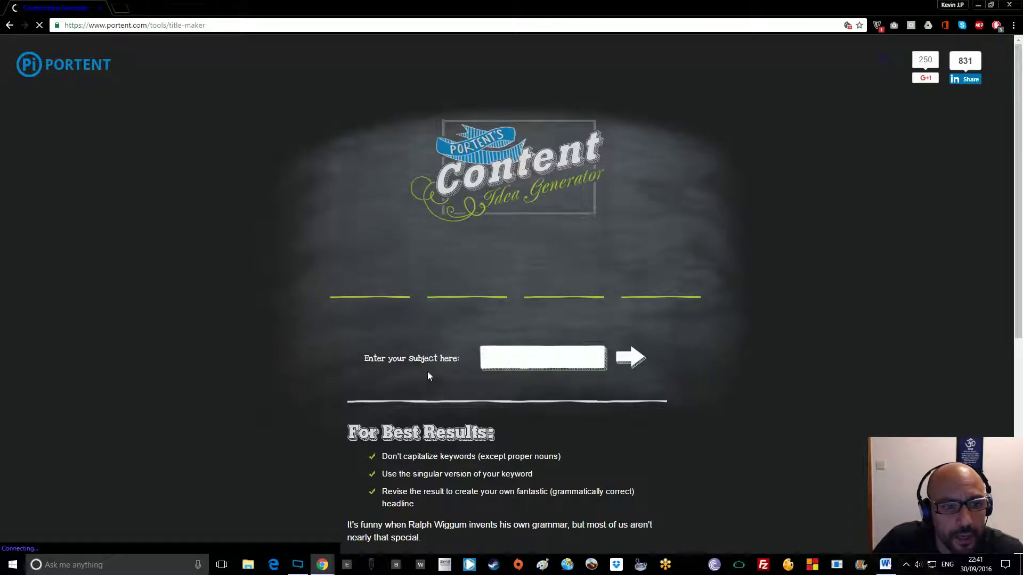
Paste 'The 10 Steps Of Entrepreneurship' as Portent's subject and generate the first headline ideas.
left_click(502, 351)
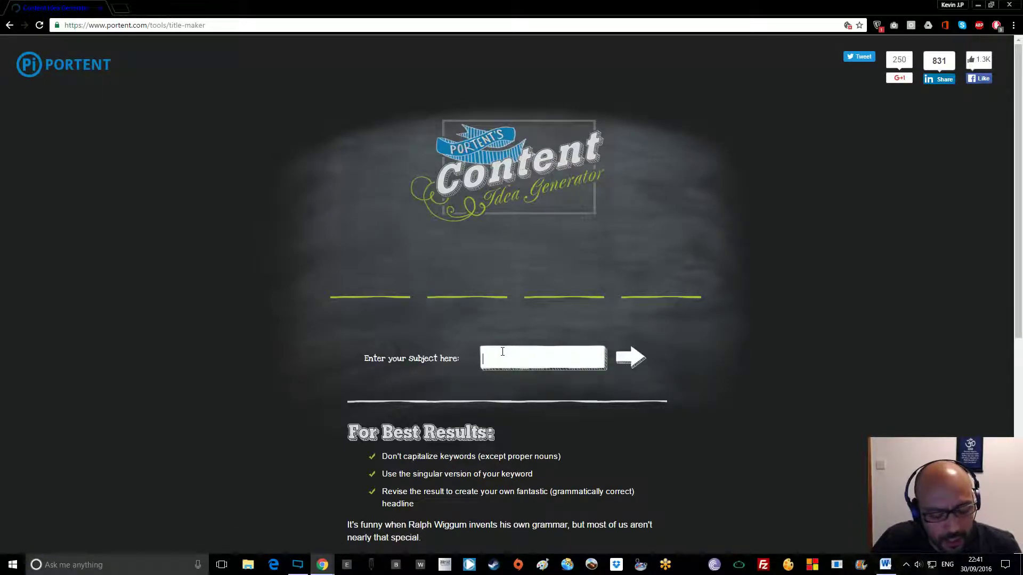
key("ctrl+v")
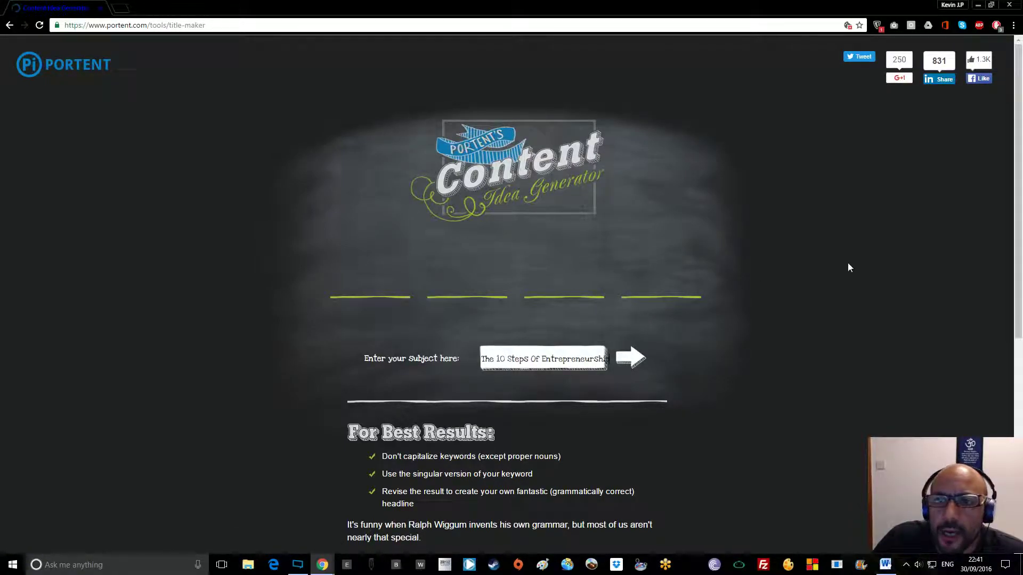
scroll(864, 278, "down", 6)
scroll(869, 284, "up", 3)
scroll(868, 288, "up", 2)
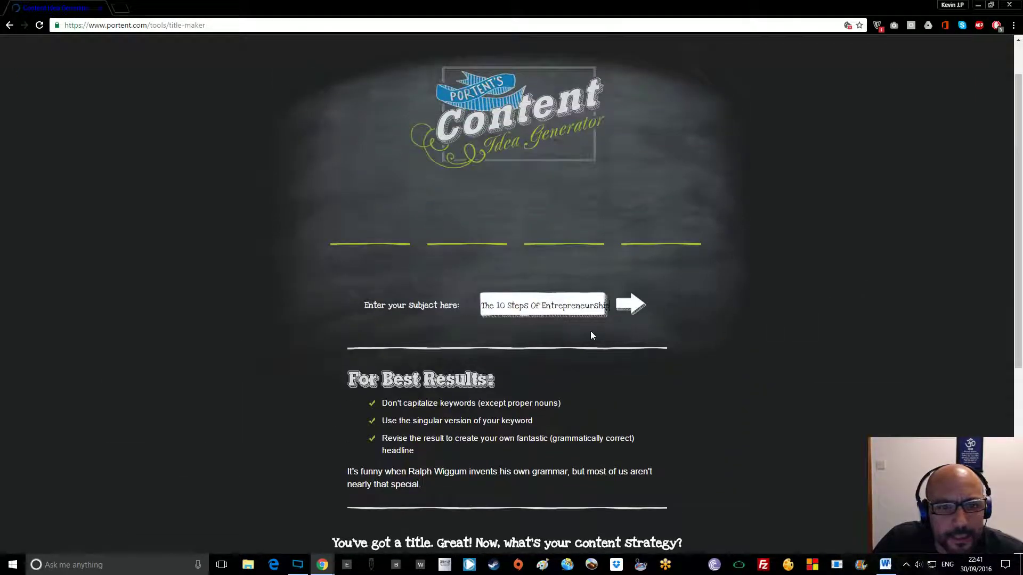
left_click(625, 316)
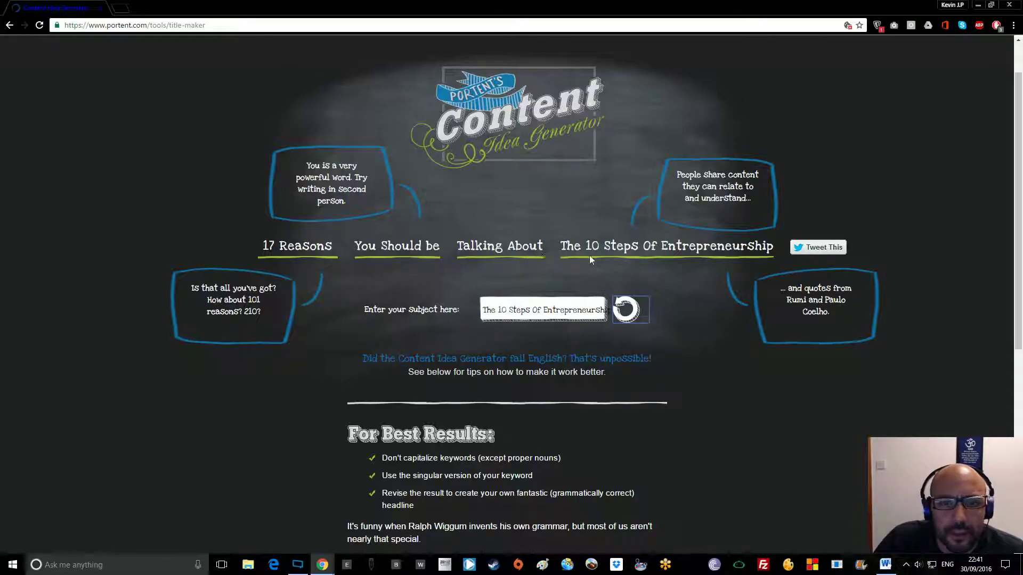
left_click(645, 307)
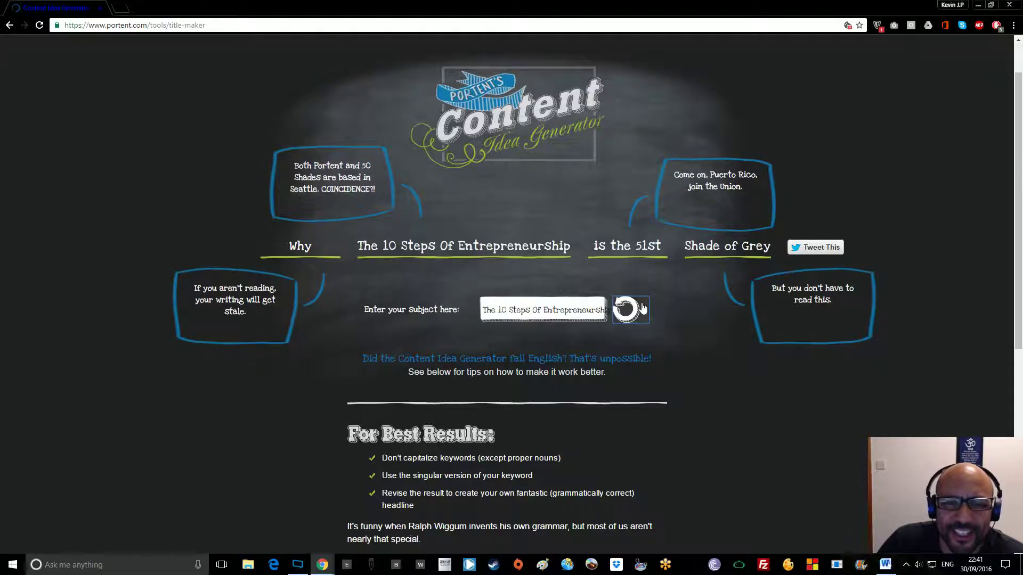
Regenerate Portent headlines until '…is Like a School Bully' appears, then return to Google results.
left_click(646, 308)
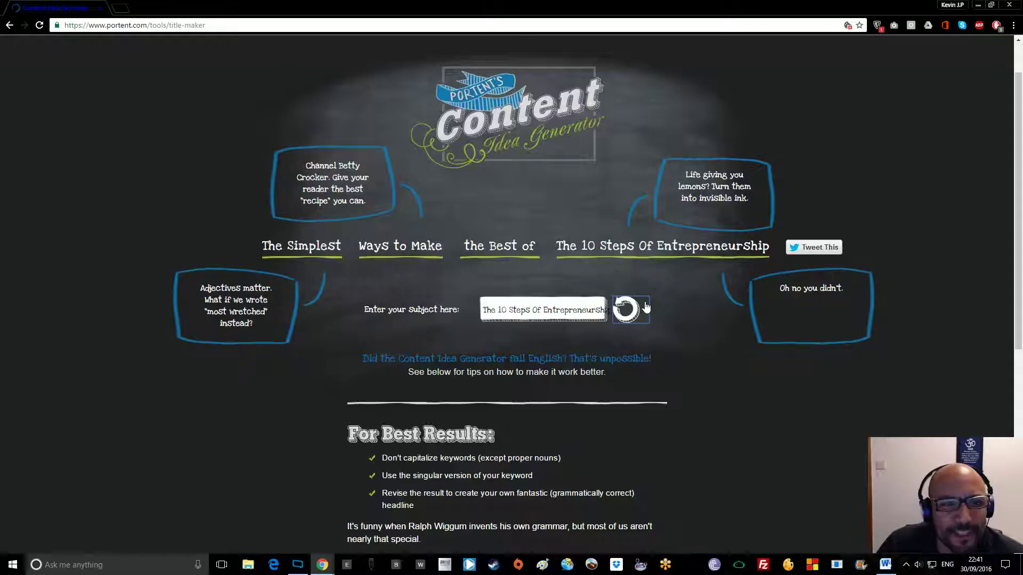
left_click(646, 308)
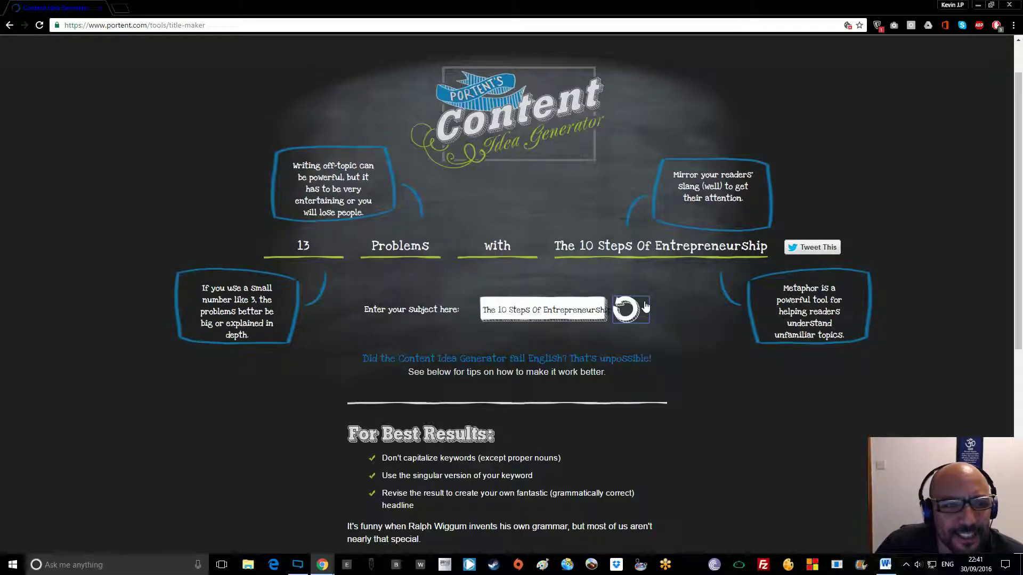
left_click(645, 308)
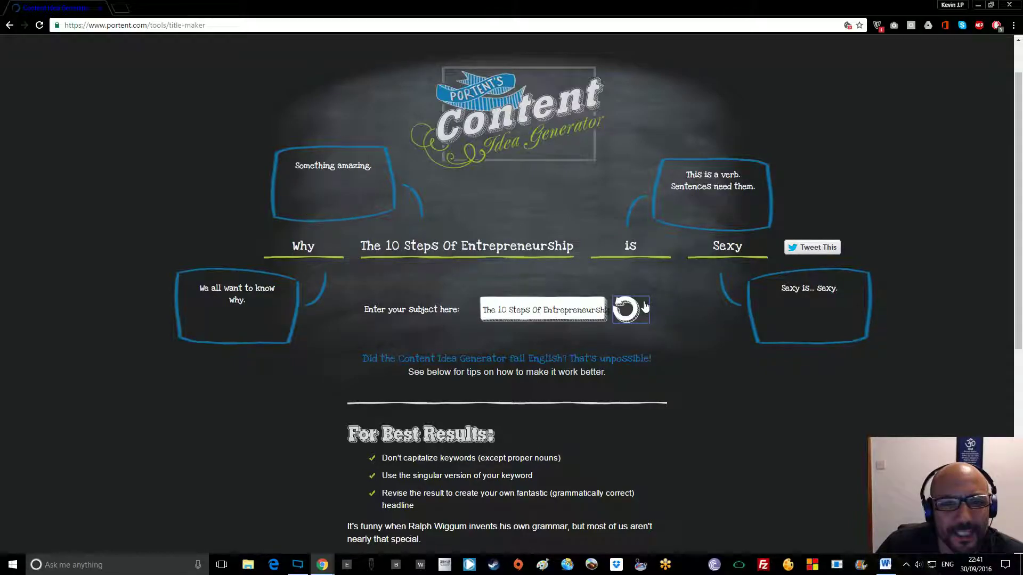
left_click(645, 306)
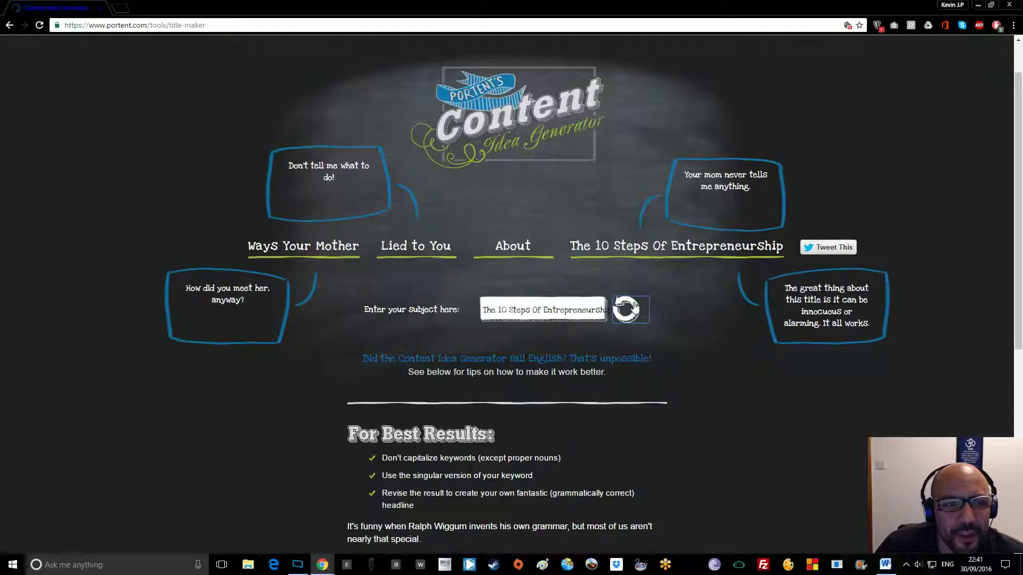
left_click(634, 308)
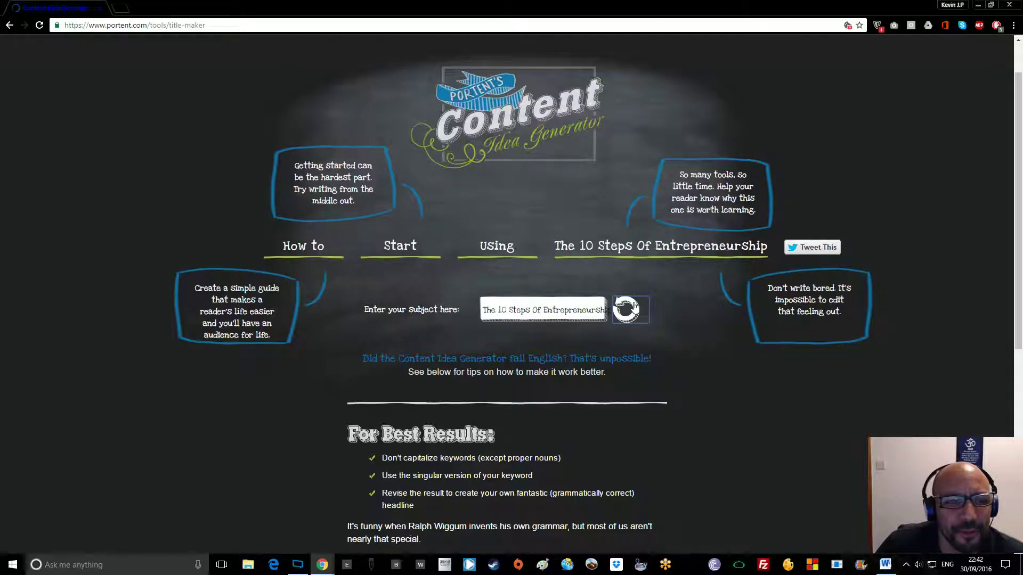
left_click(626, 308)
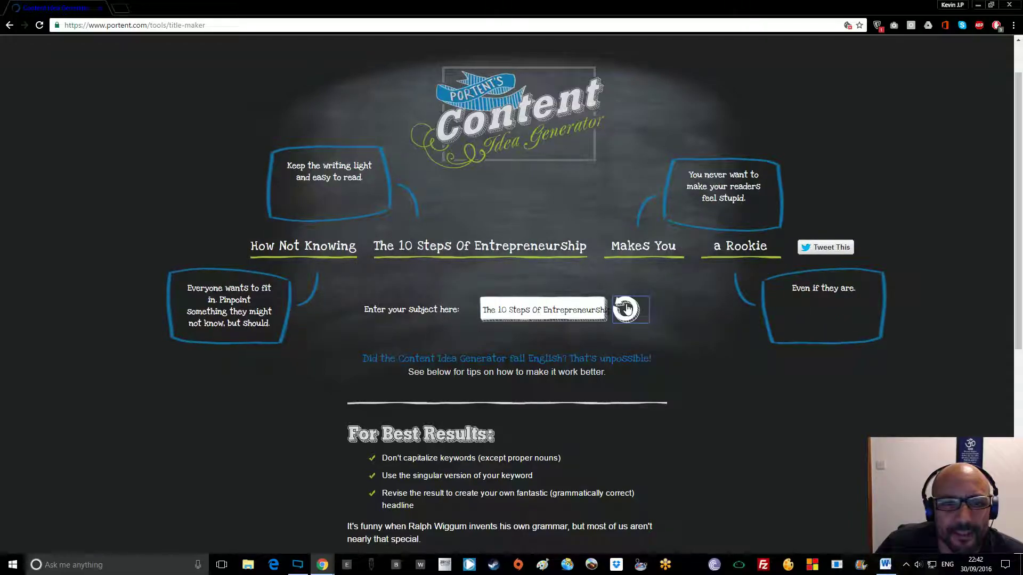
left_click(627, 308)
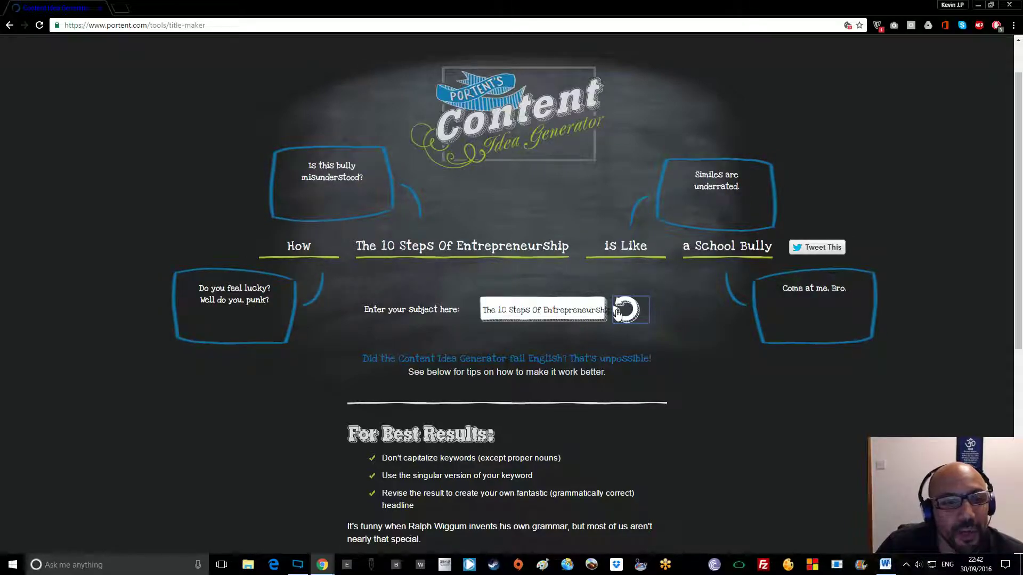
left_click(10, 26)
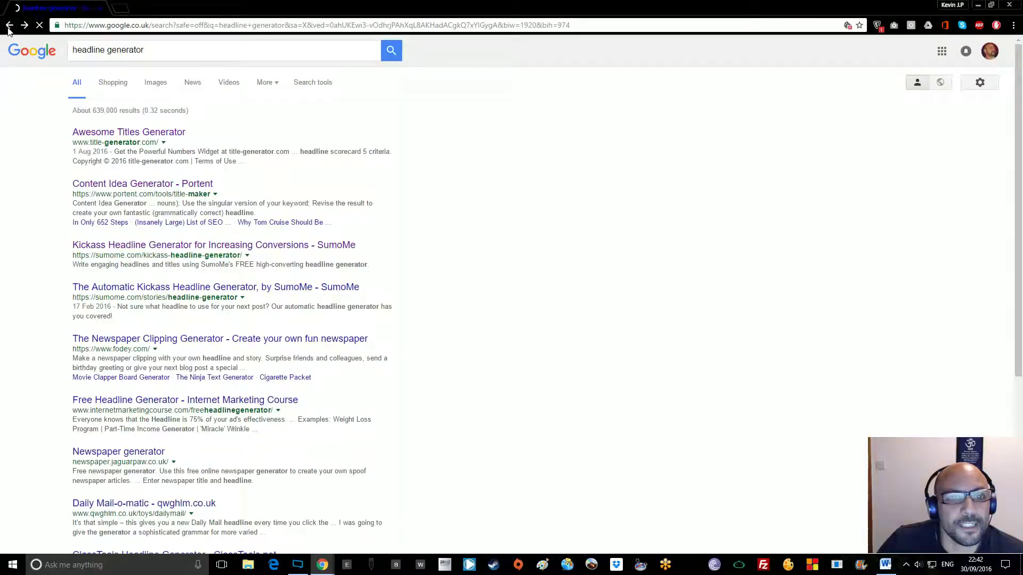
Open Title-Generator.com and get 700 headlines for the keyword 'The 10 Steps Of Entrepreneurship'.
left_click(94, 132)
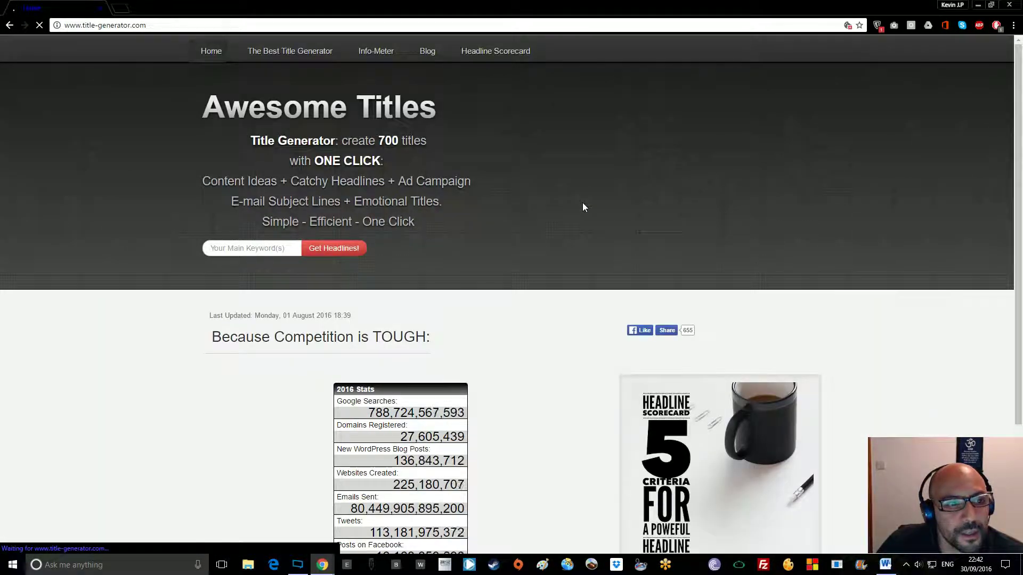
left_click(277, 248)
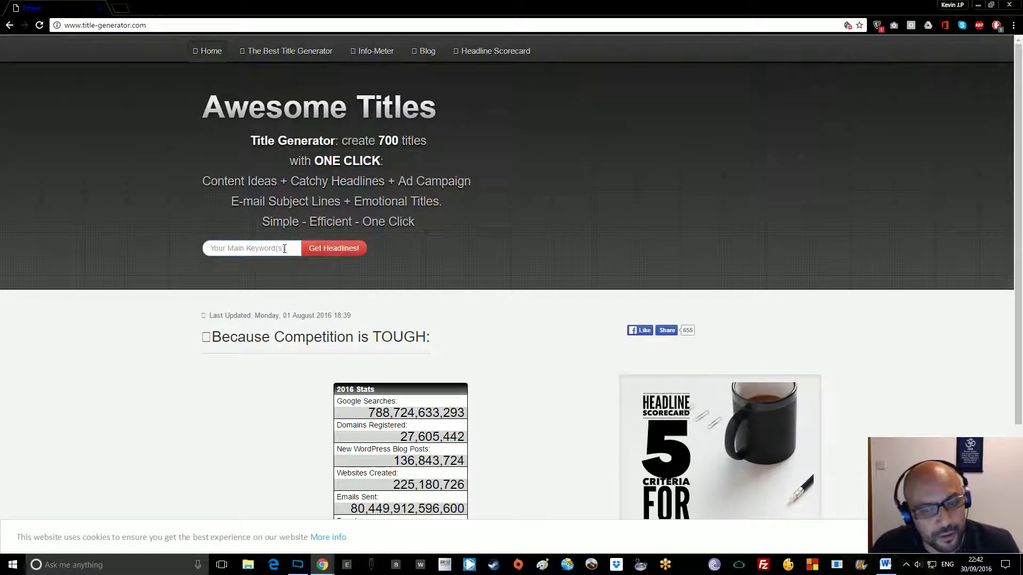
key("ctrl+v")
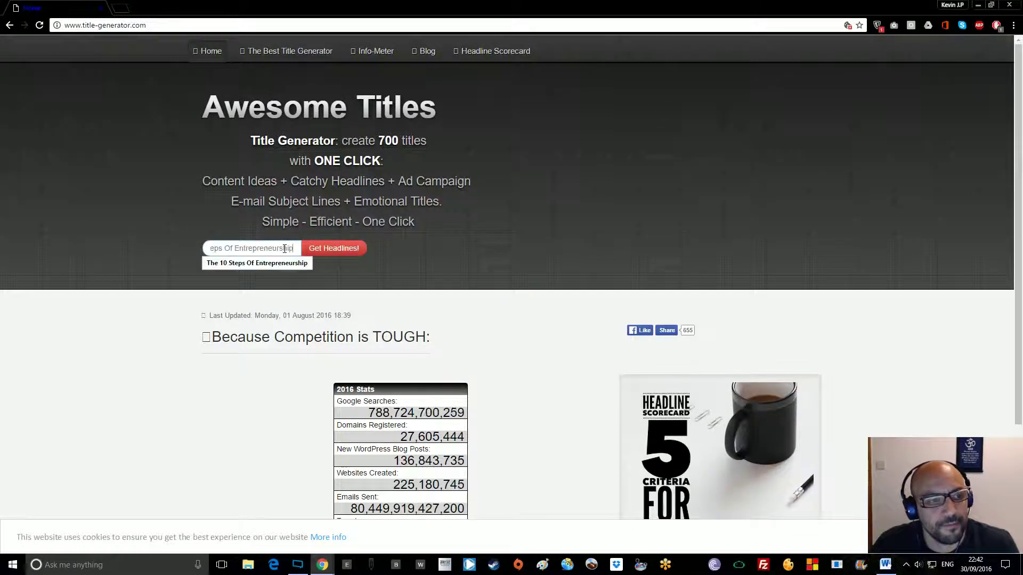
left_click(331, 255)
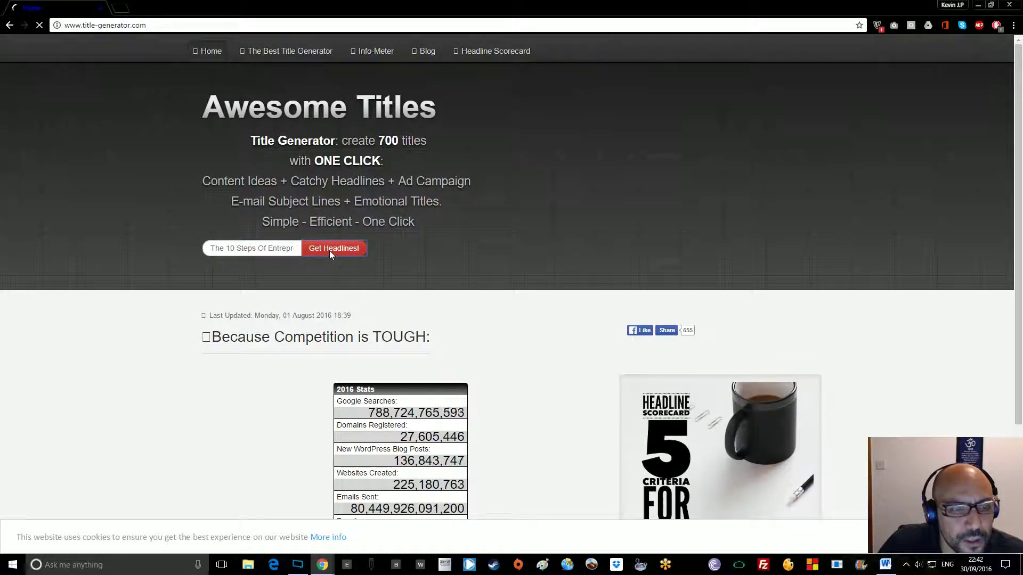
left_click(331, 252)
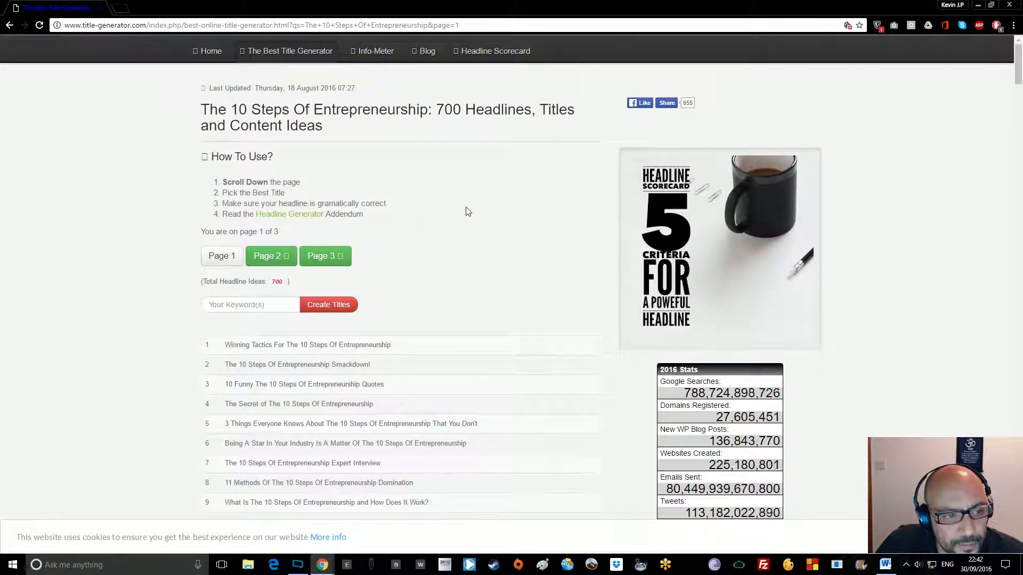
scroll(468, 211, "down", 2)
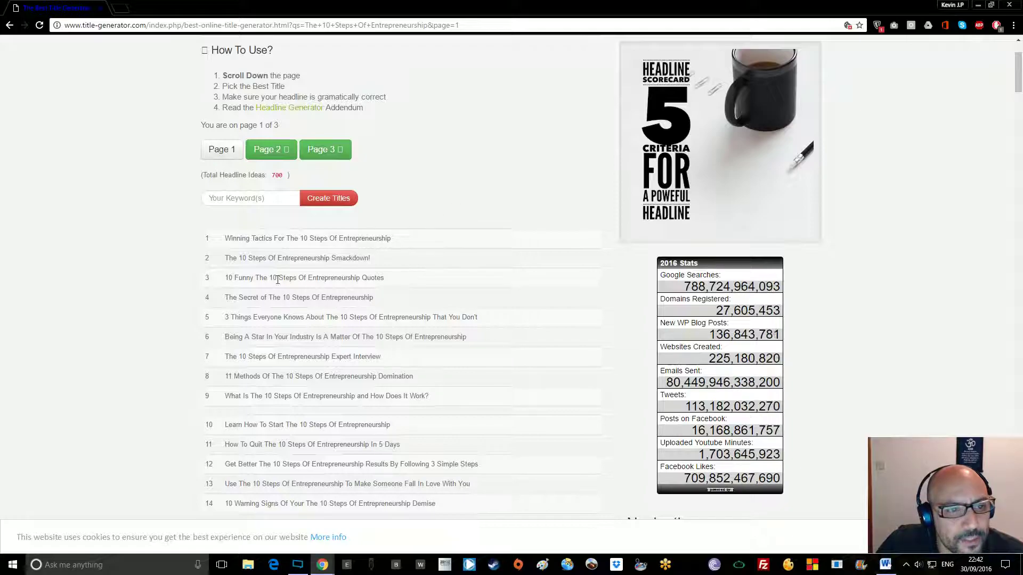
scroll(418, 281, "down", 3)
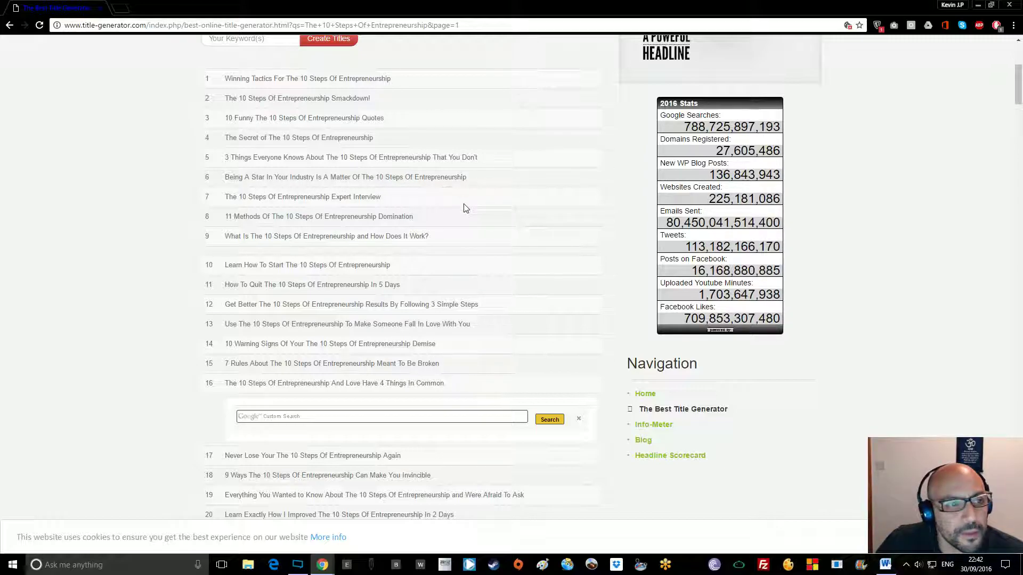
scroll(466, 204, "down", 1)
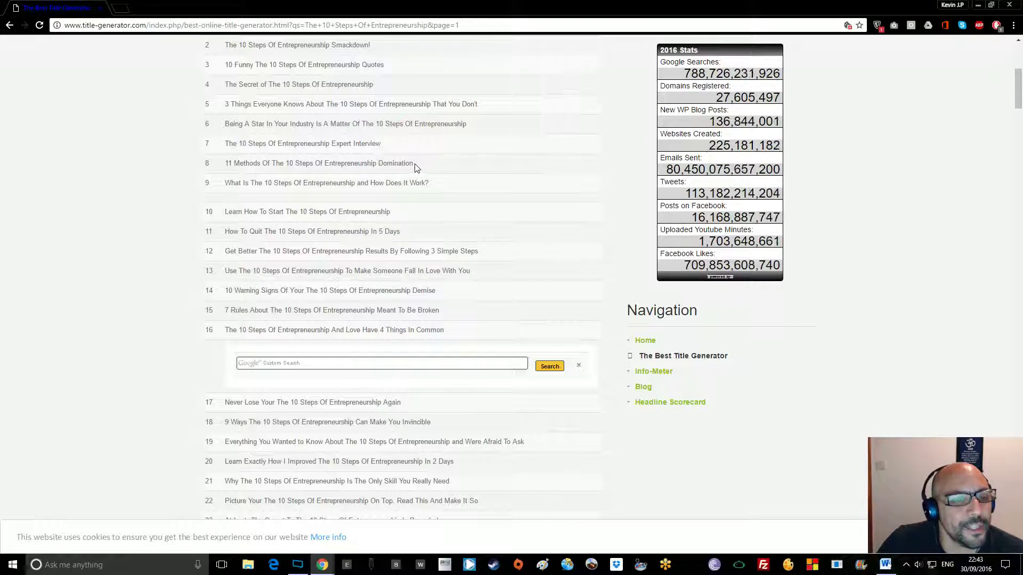
scroll(416, 169, "down", 1)
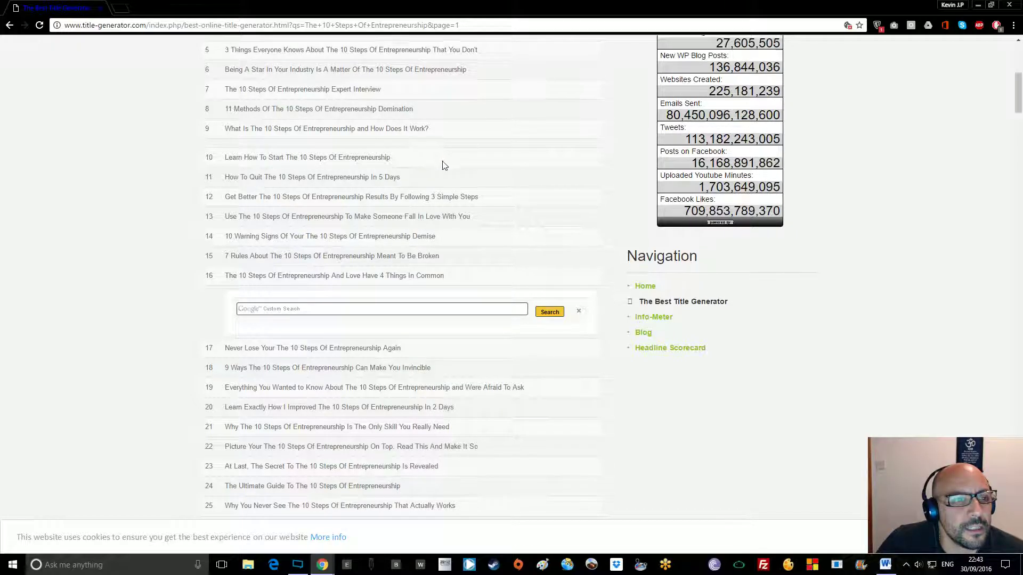
scroll(443, 164, "down", 1)
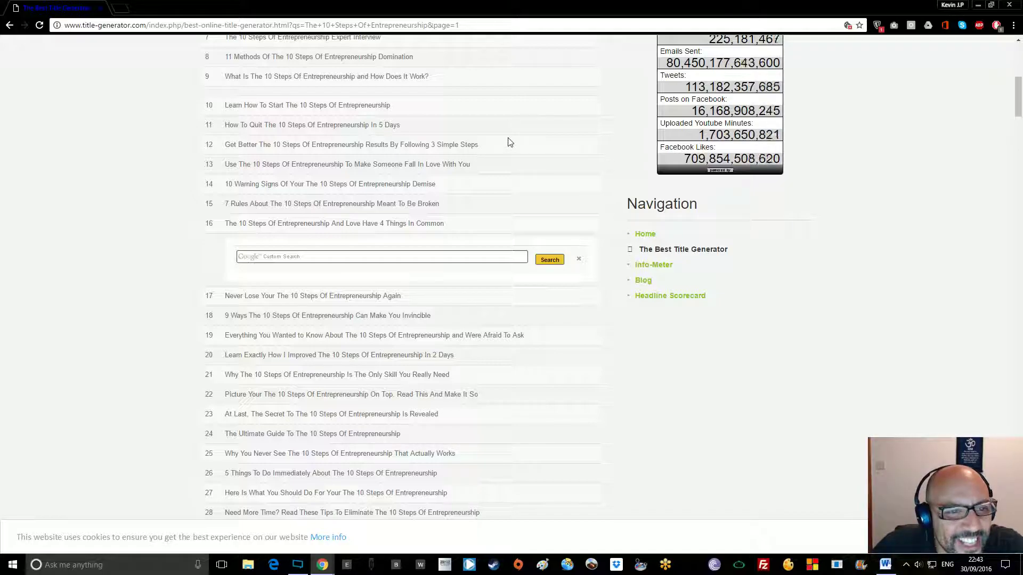
scroll(509, 142, "down", 1)
Scroll through the rest of the 700 headlines, then go back to Title-Generator.com's home page.
scroll(508, 142, "down", 1)
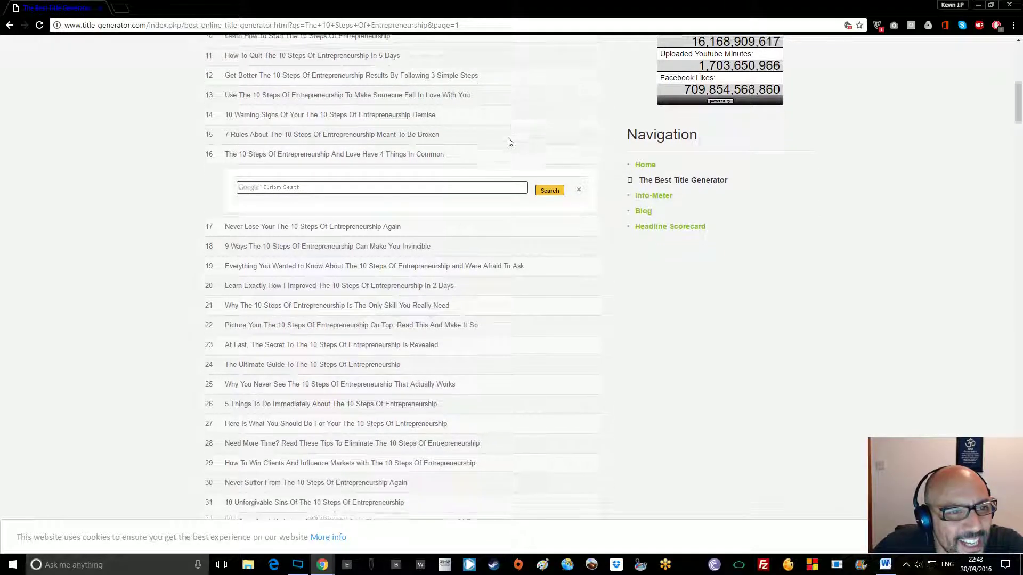
scroll(509, 141, "down", 2)
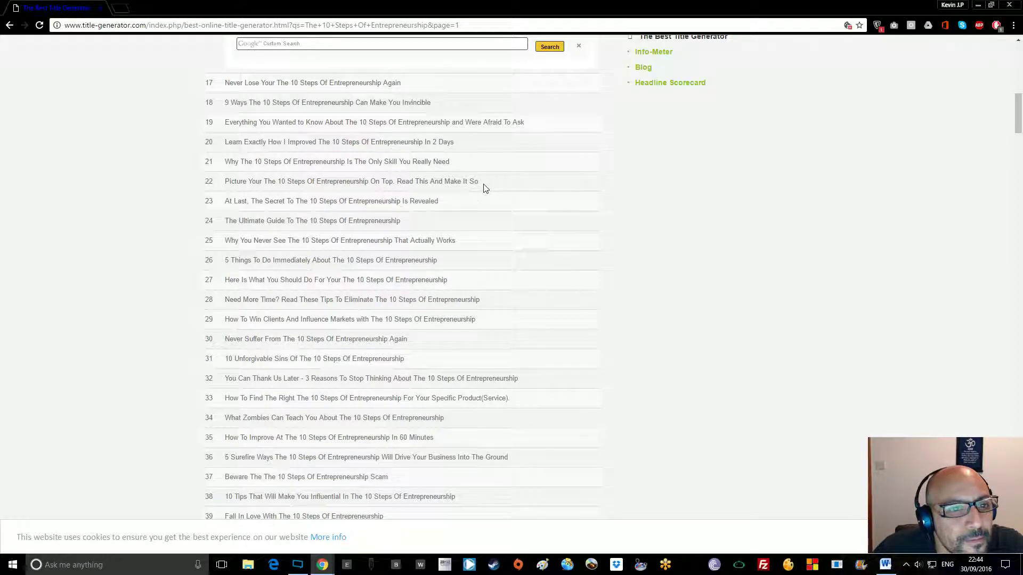
scroll(483, 187, "down", 1)
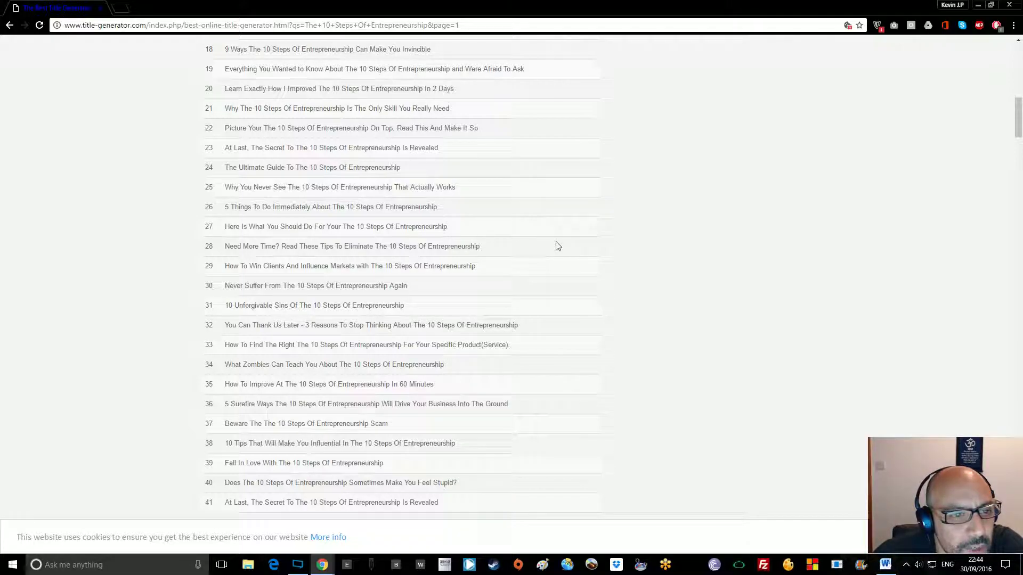
scroll(556, 245, "down", 1)
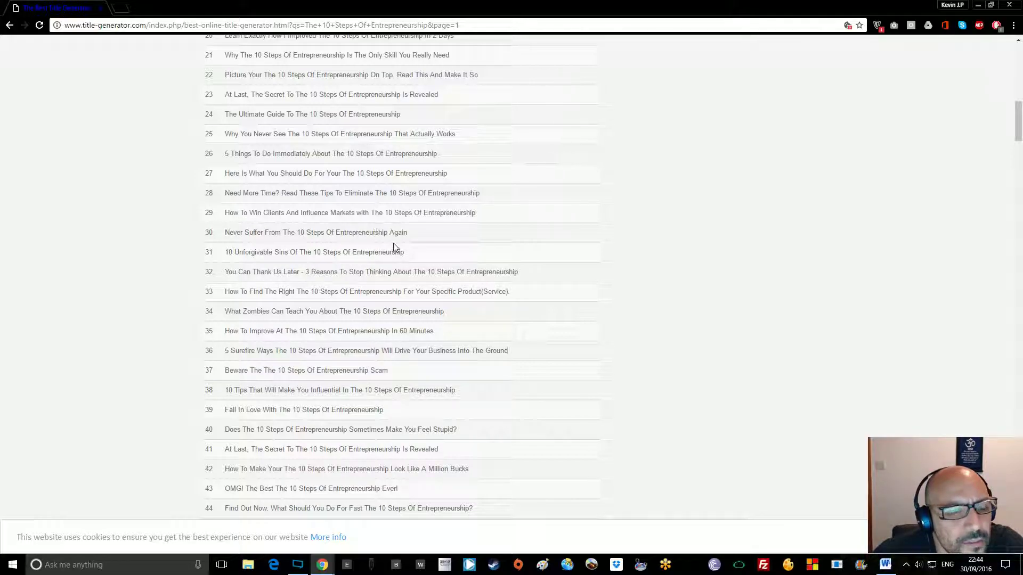
scroll(395, 247, "down", 1)
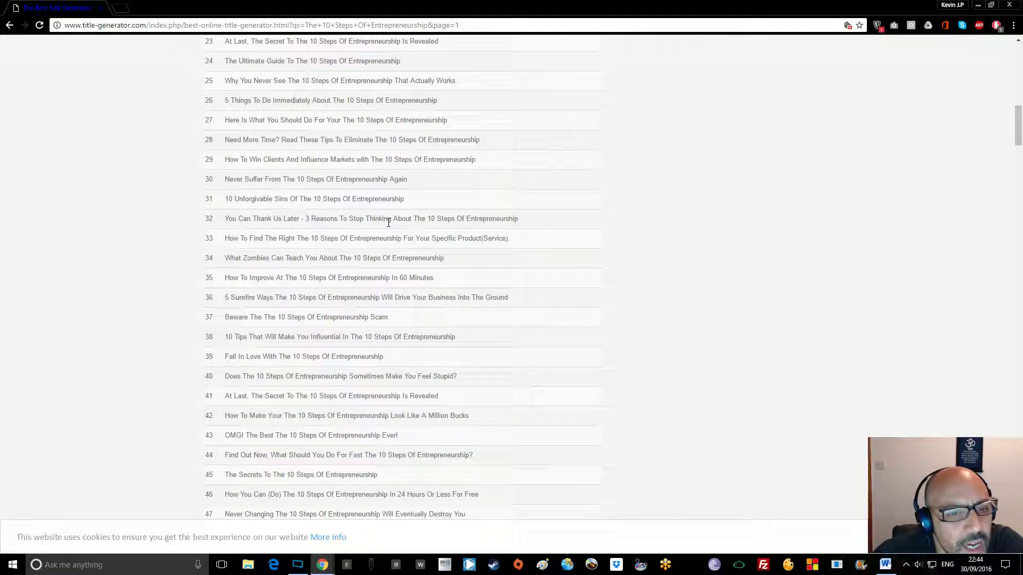
scroll(389, 226, "up", 1)
scroll(389, 232, "up", 7)
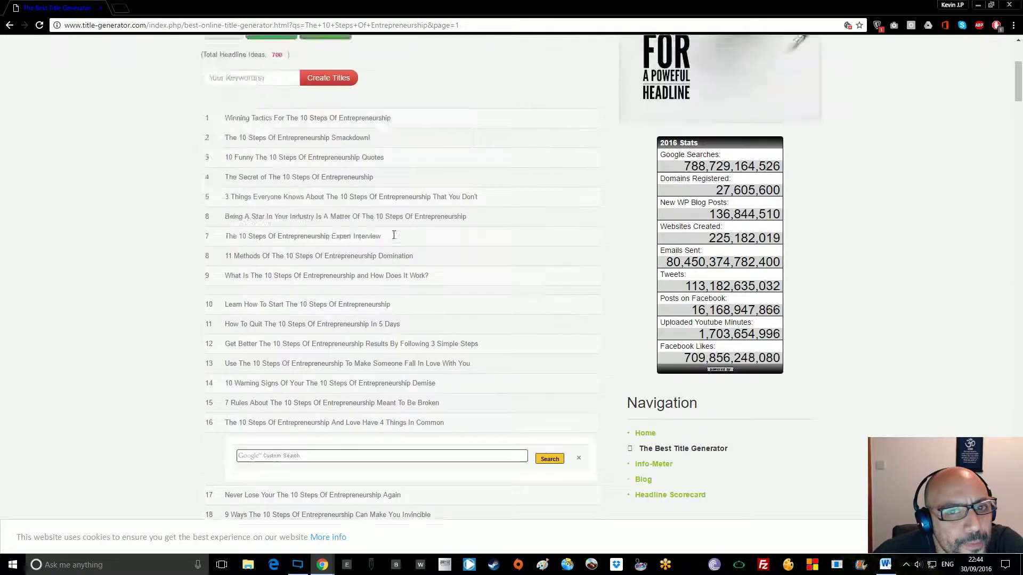
scroll(405, 229, "up", 6)
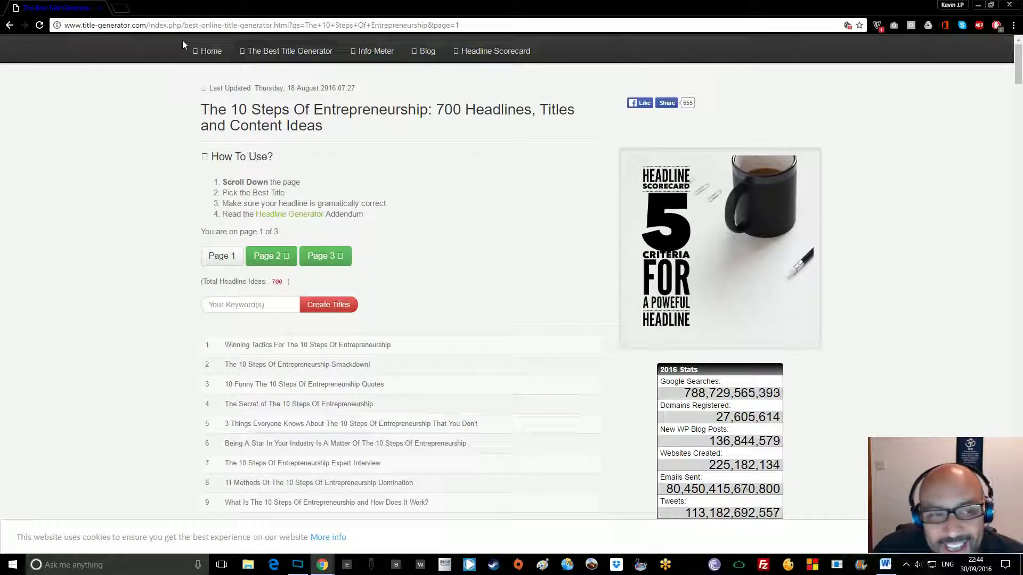
left_click(7, 25)
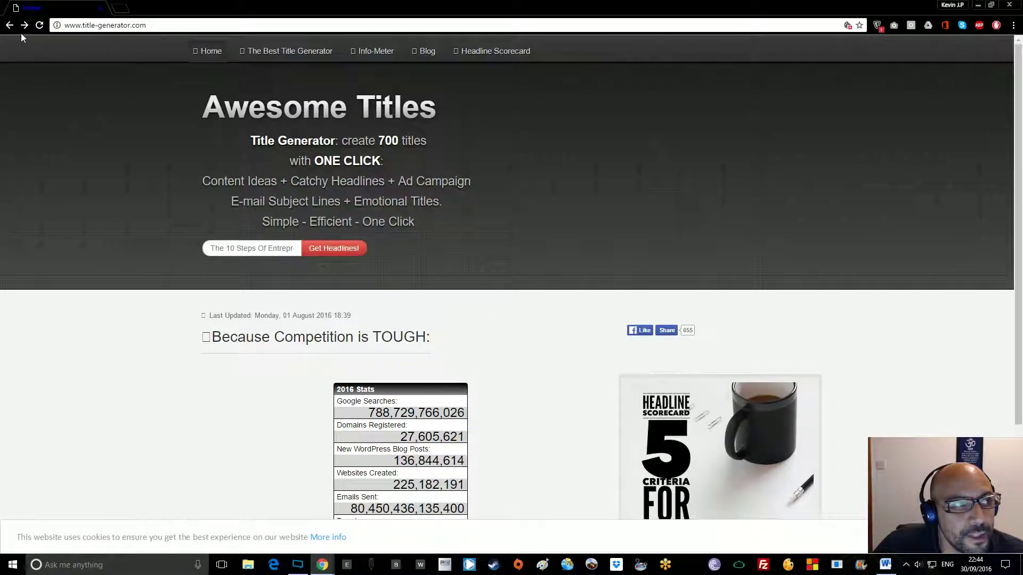
Return to the Google results and open SumoMe's Automatic Kickass Headline Generator article.
left_click(9, 25)
scroll(266, 228, "down", 5)
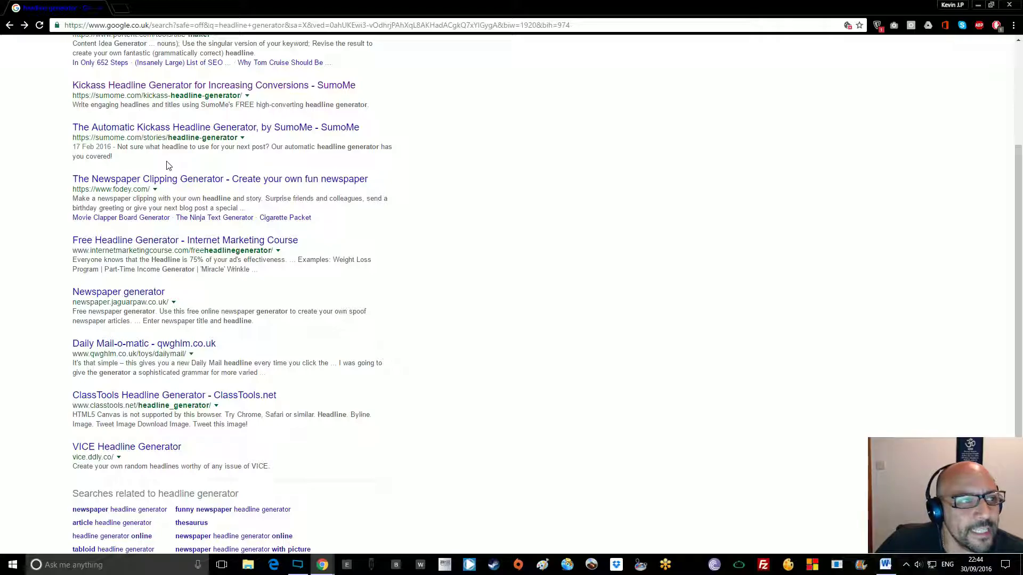
left_click(170, 131)
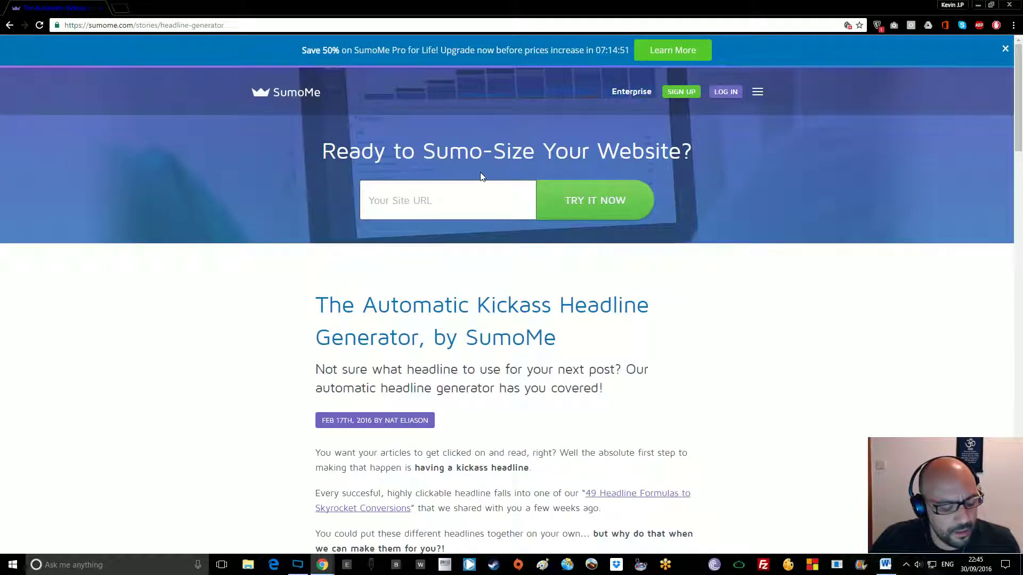
Try SumoMe with the pasted topic, dismiss its signup prompt, and open InternetMarketingCourse.com's generator.
key("ctrl+v")
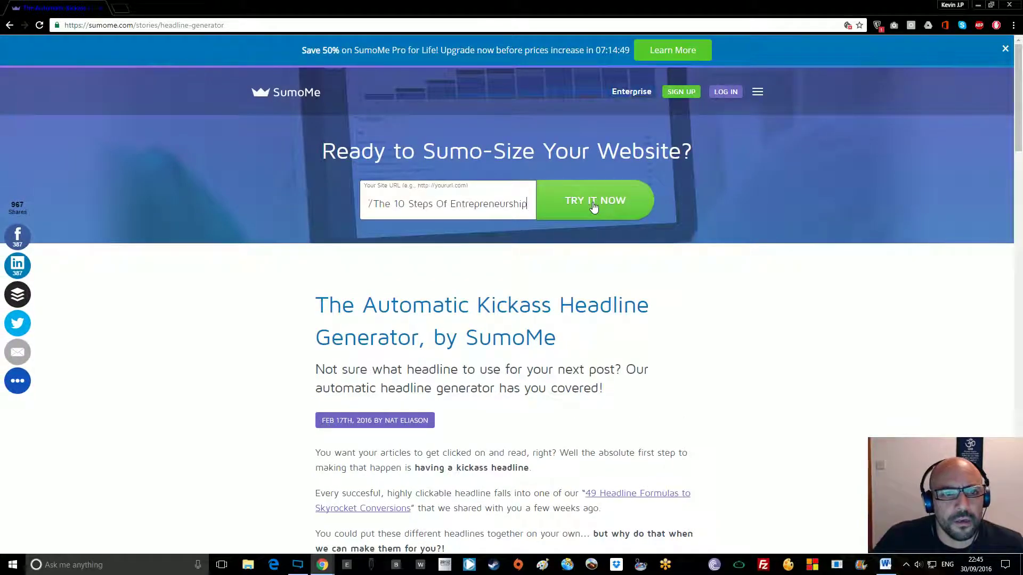
left_click(593, 206)
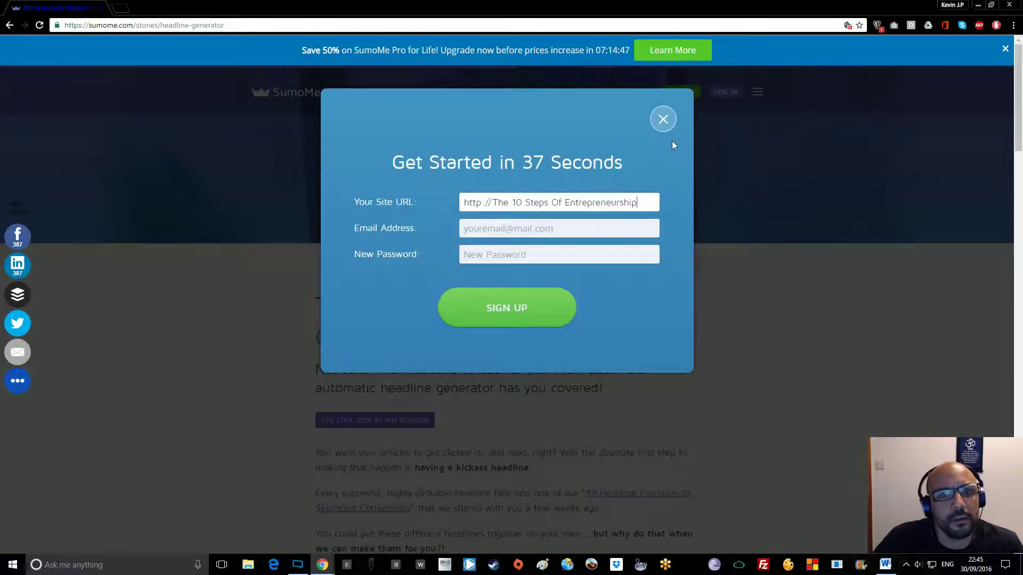
left_click(663, 119)
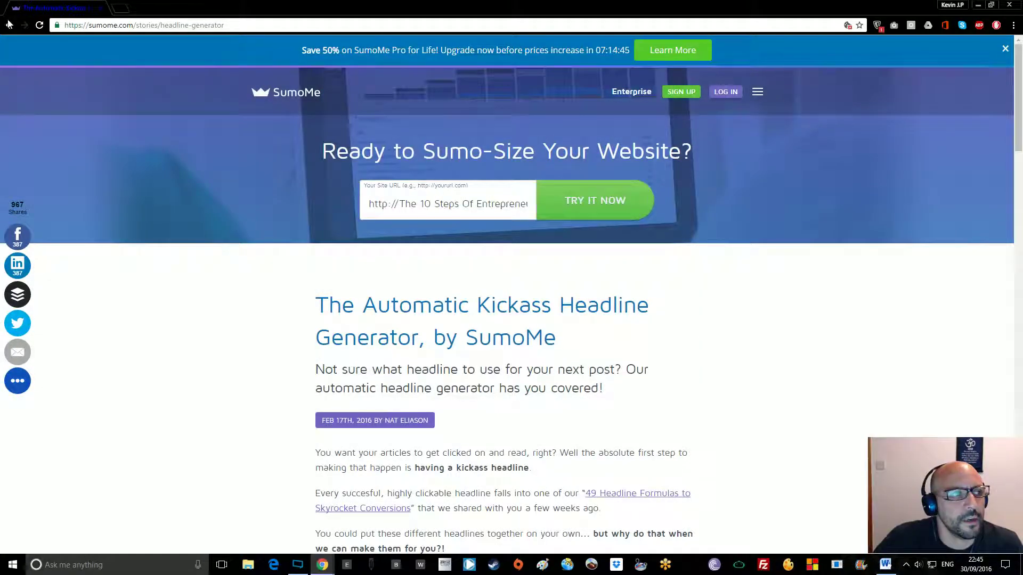
left_click(9, 24)
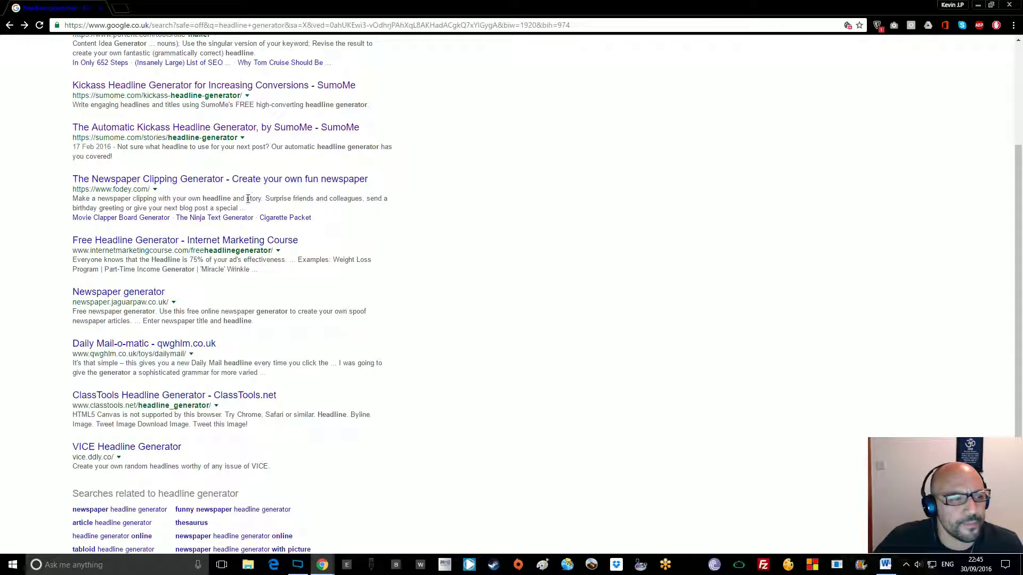
left_click(166, 241)
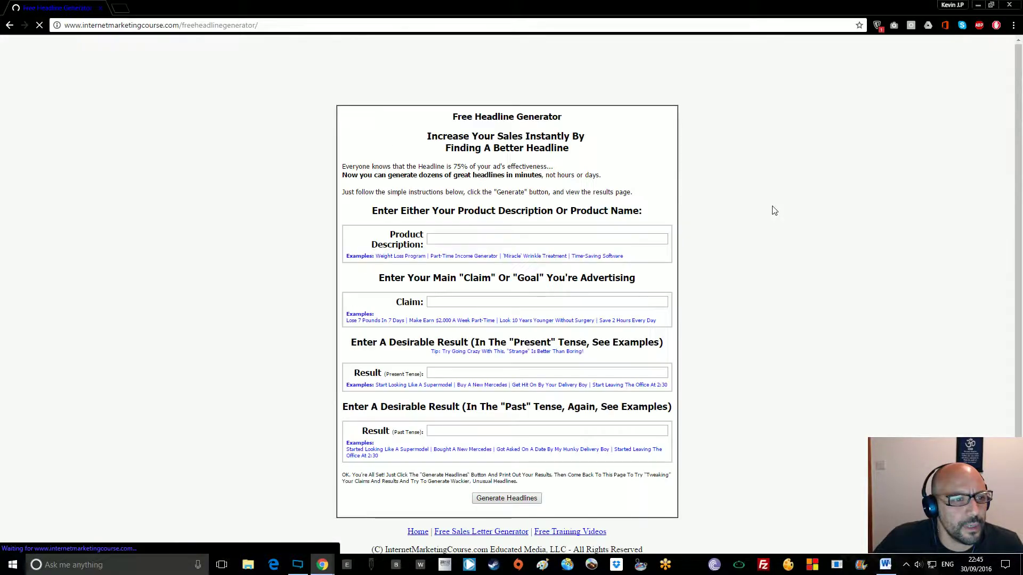
Enter 'The 10 Steps Of Entrepreneurship' as product description and 'how to become your own boss' as claim.
left_click(558, 237)
type("The 10 Steps Of Entrepreneurship")
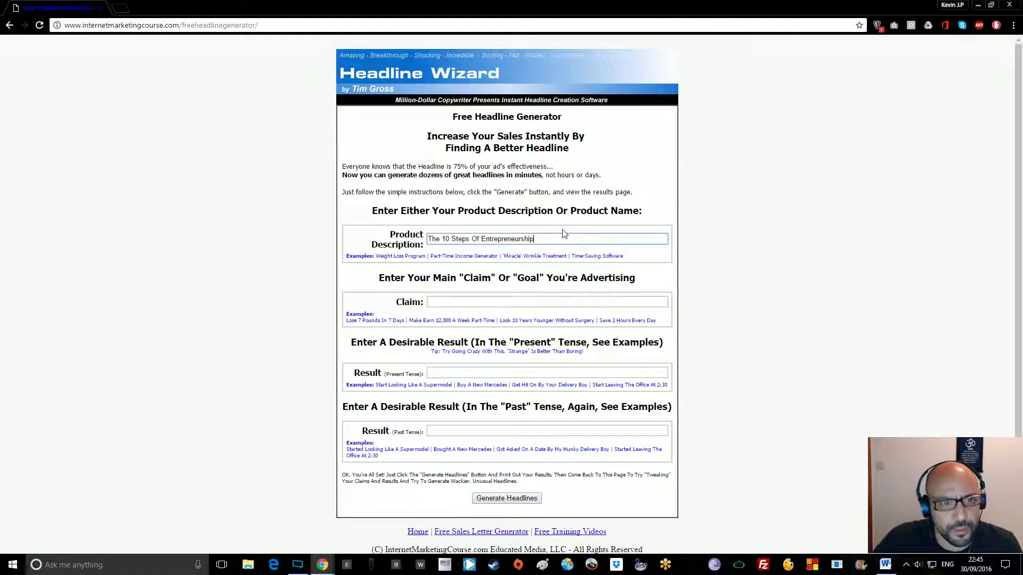
left_click(473, 303)
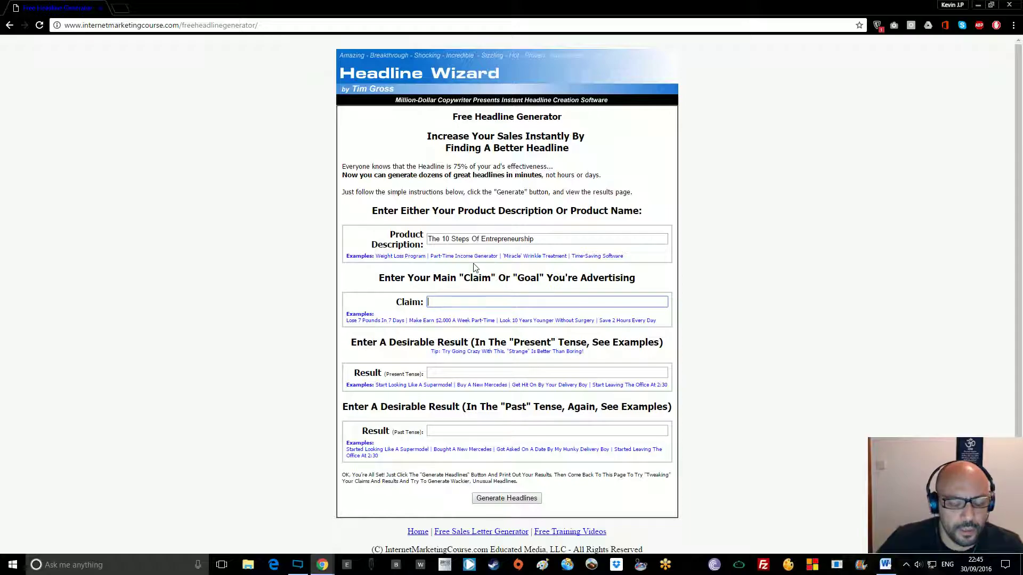
type("how to")
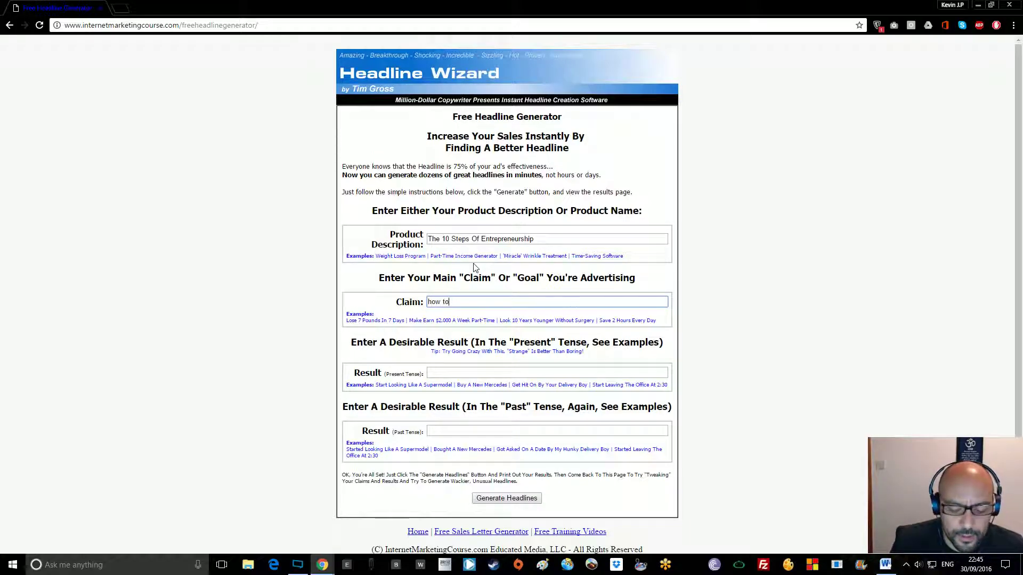
type(" become your own")
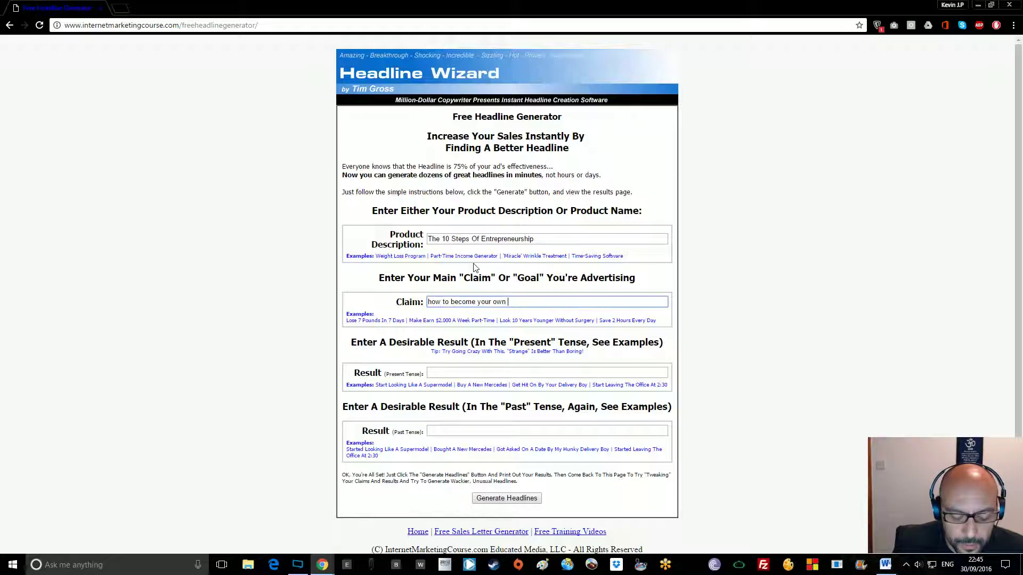
type("boss")
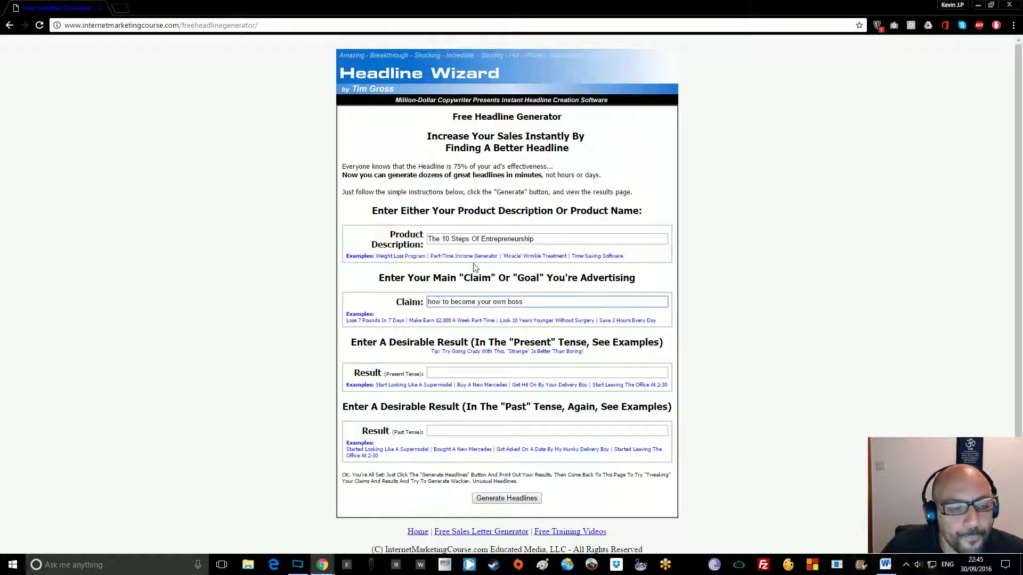
left_click(500, 372)
type("takin")
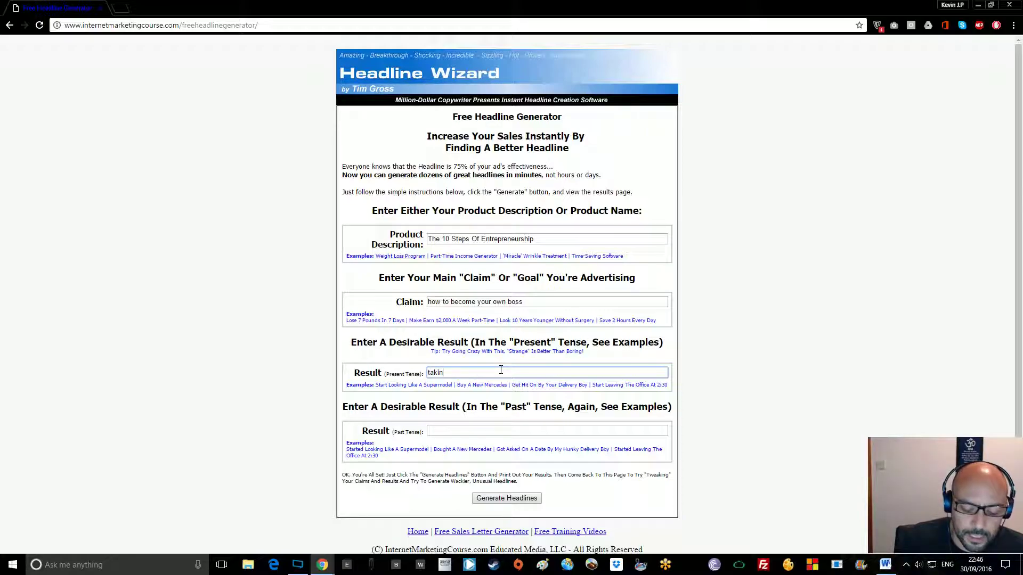
Fill the results: 'taking a leap of faith and firing your boss' and 'work for yourself and become your own boss'.
type("g a leap ")
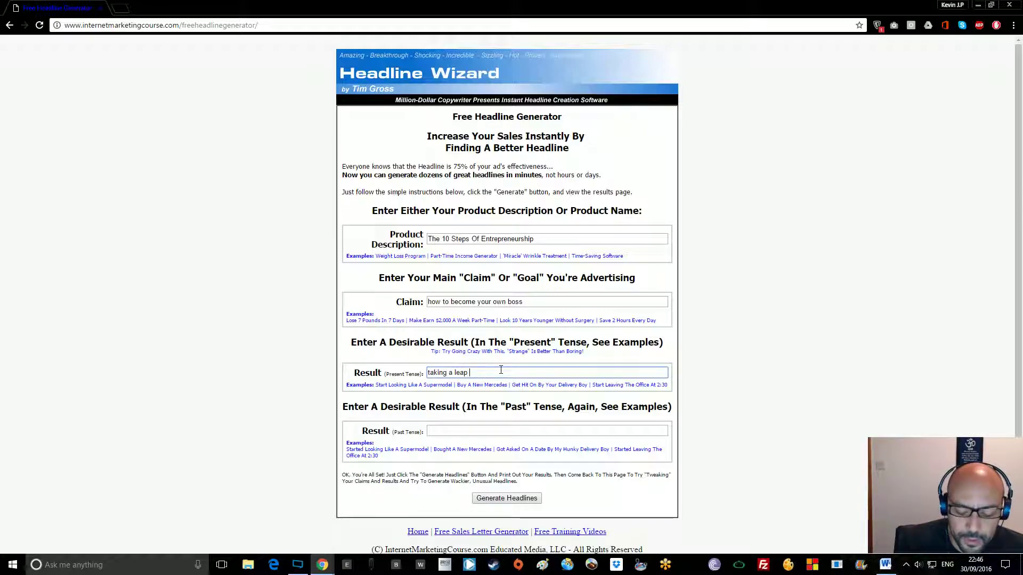
type("of fai")
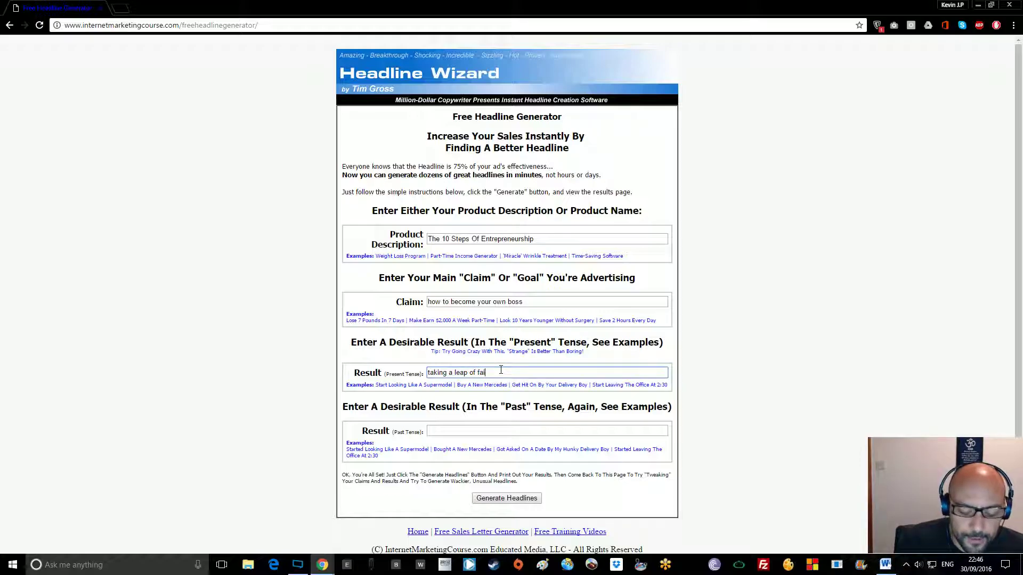
type("th an")
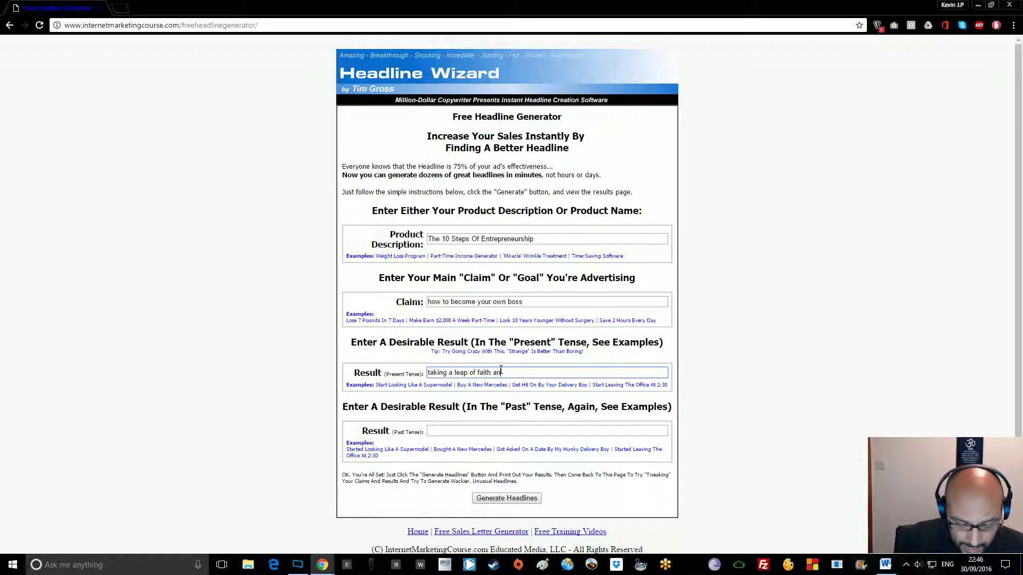
type("d firin")
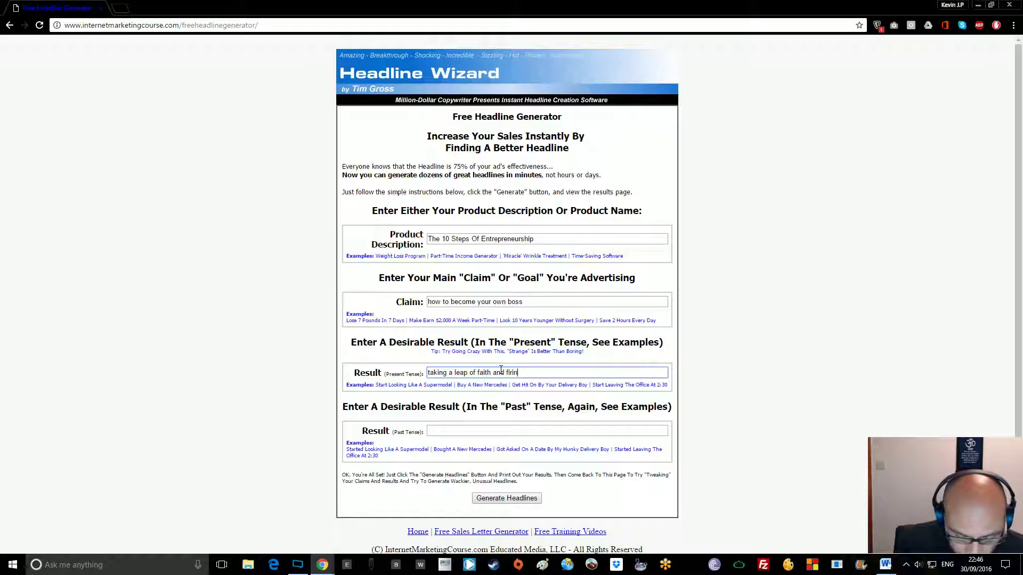
type("g ")
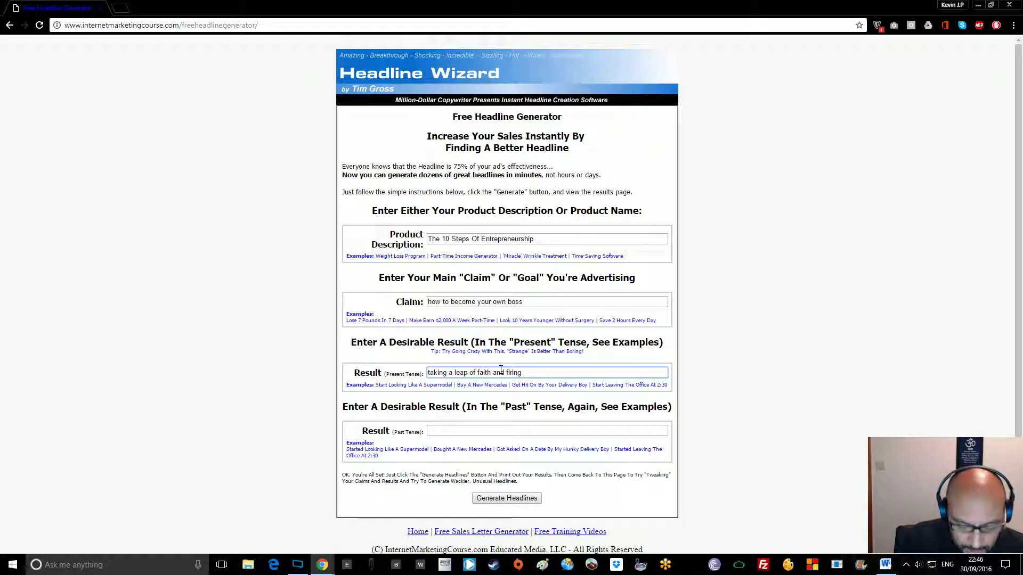
type("your bo")
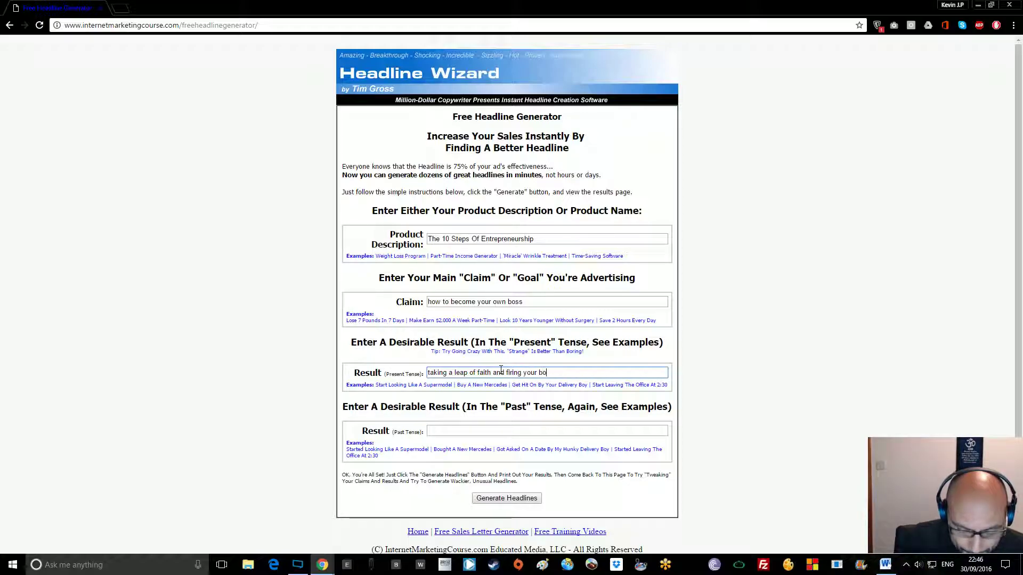
type("ss")
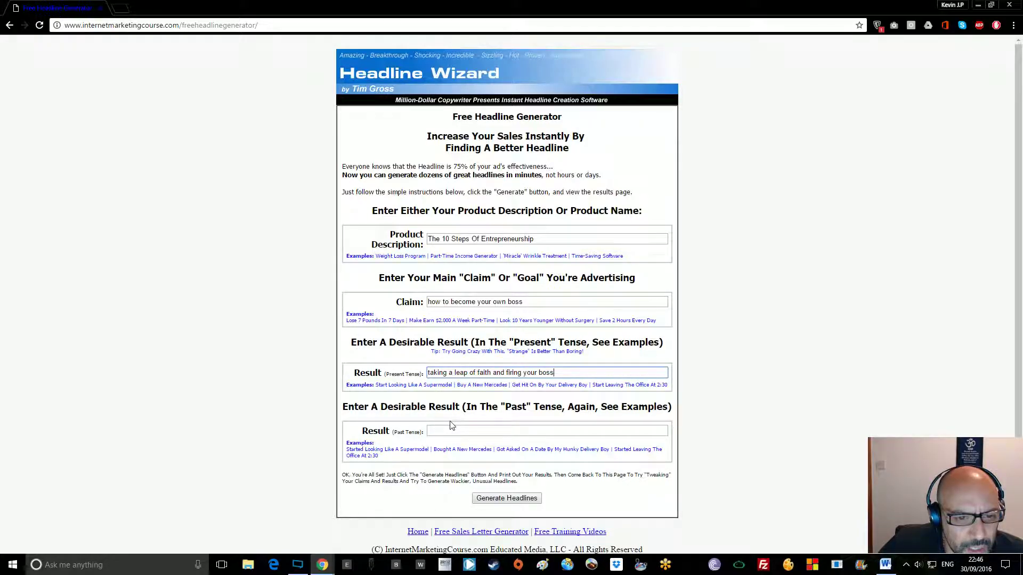
left_click(617, 429)
type("work for")
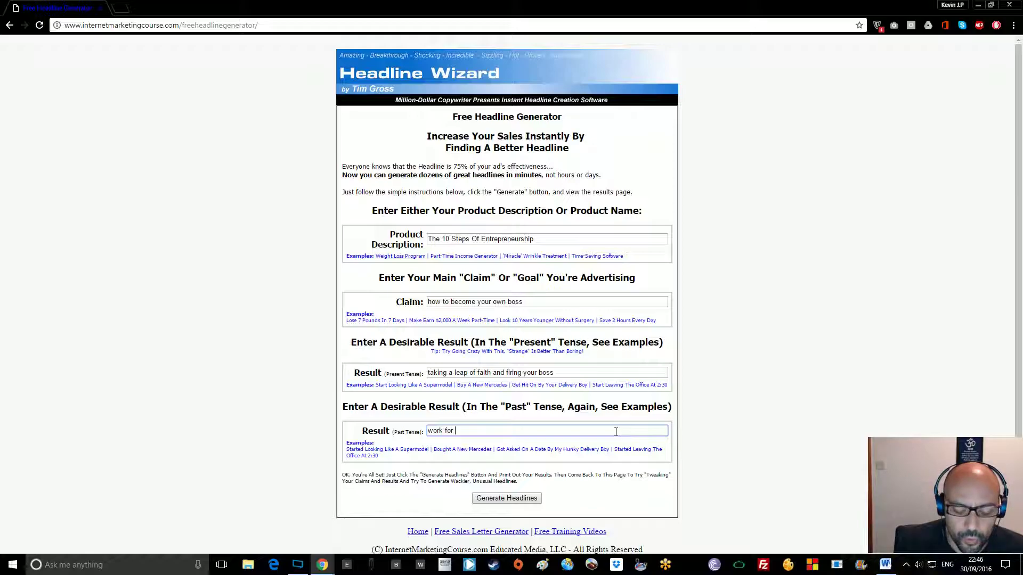
type("yourself")
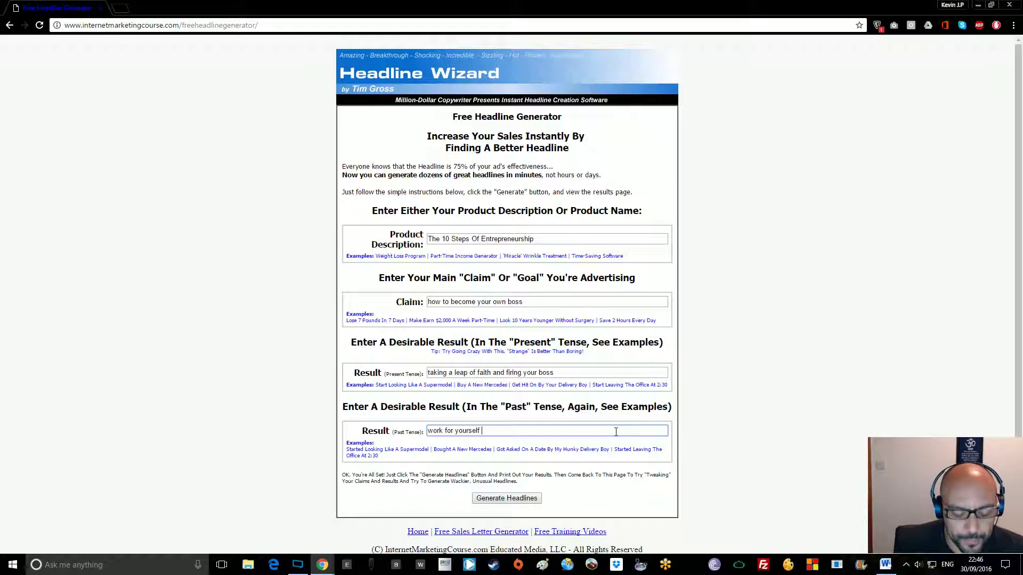
type("and")
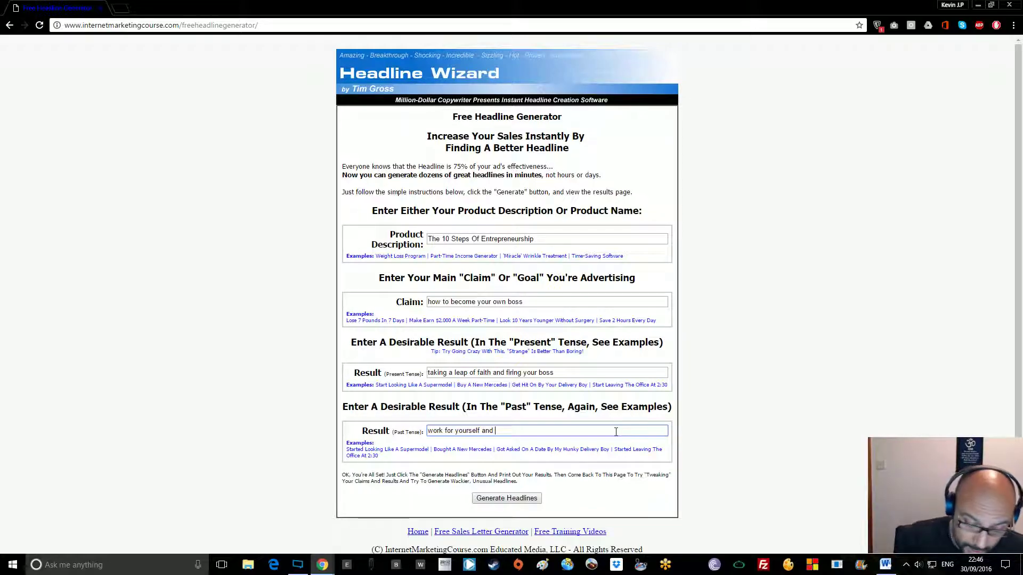
type(" become")
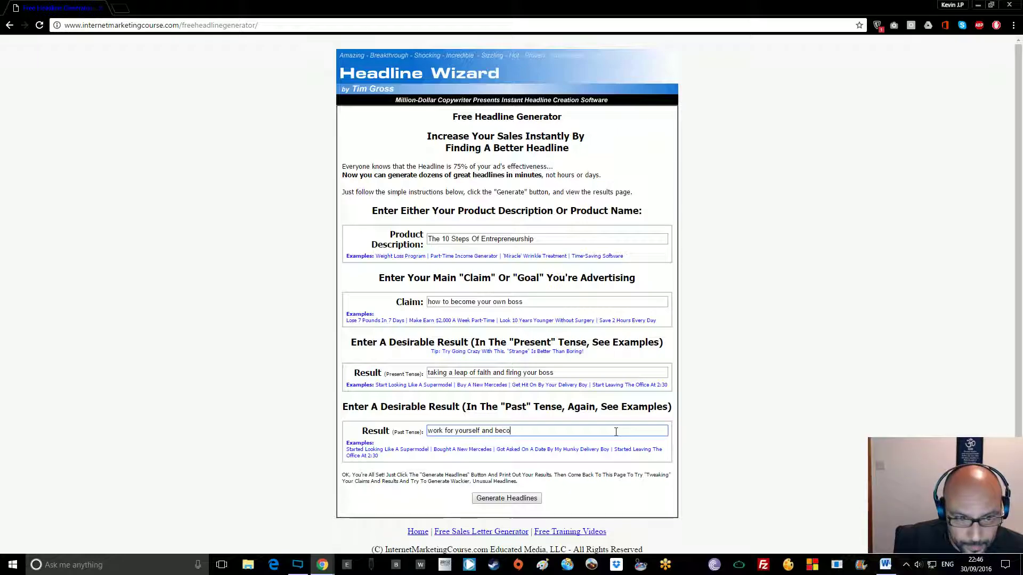
type(" your own ")
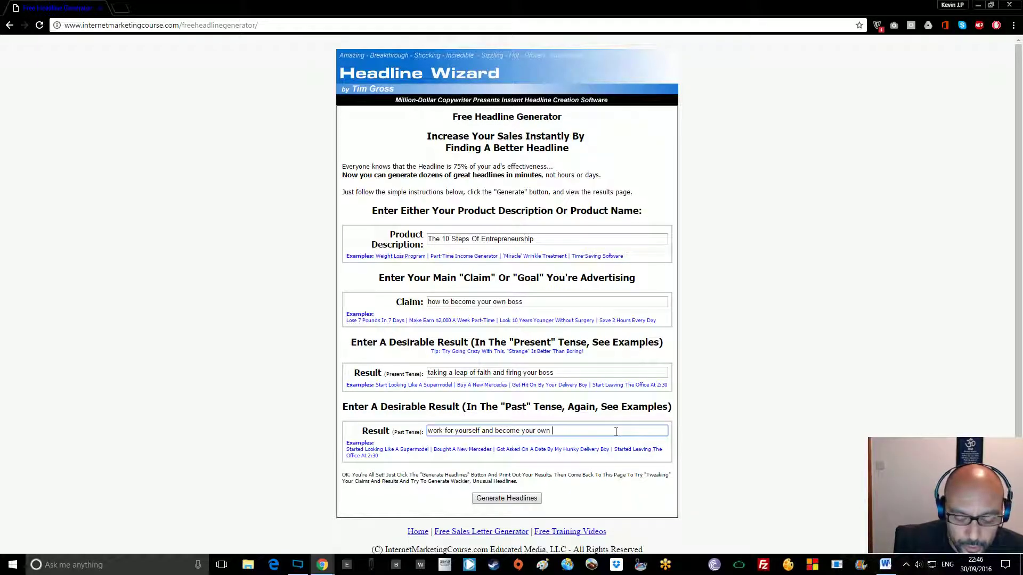
type("boss")
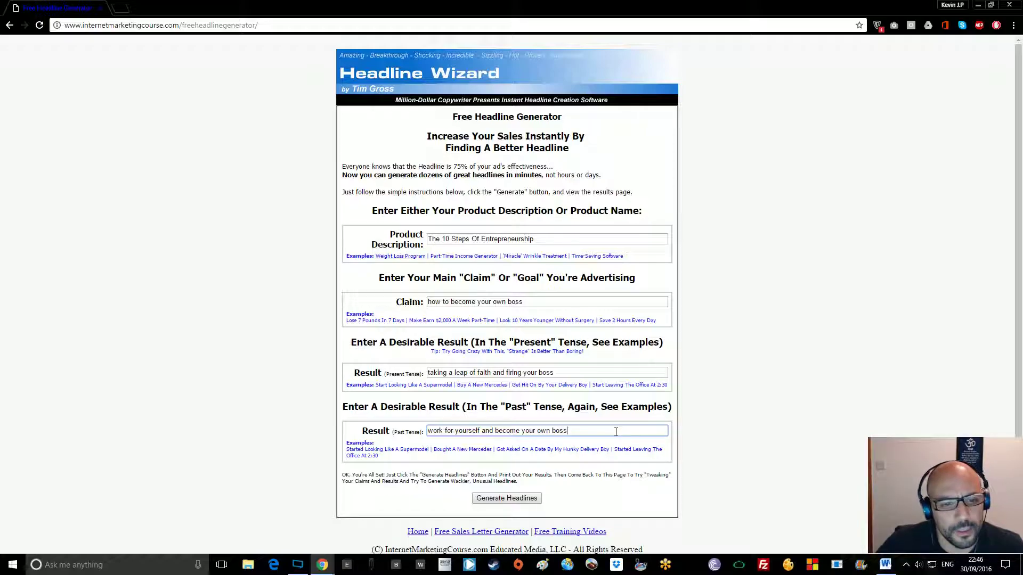
left_click(503, 500)
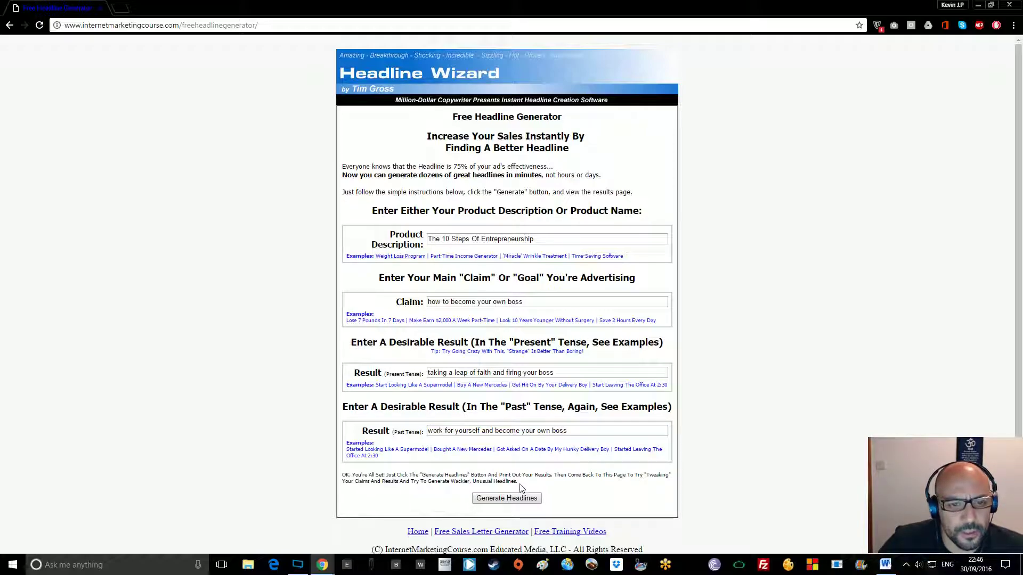
Generate the Headline Wizard headlines, scroll through the full list, and go back to the form.
left_click(510, 504)
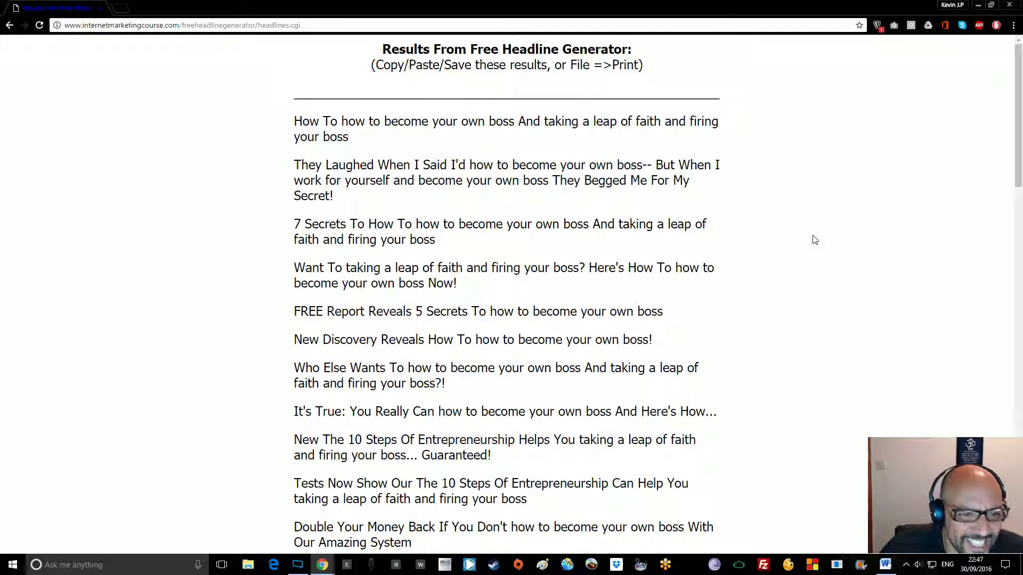
scroll(830, 228, "down", 1)
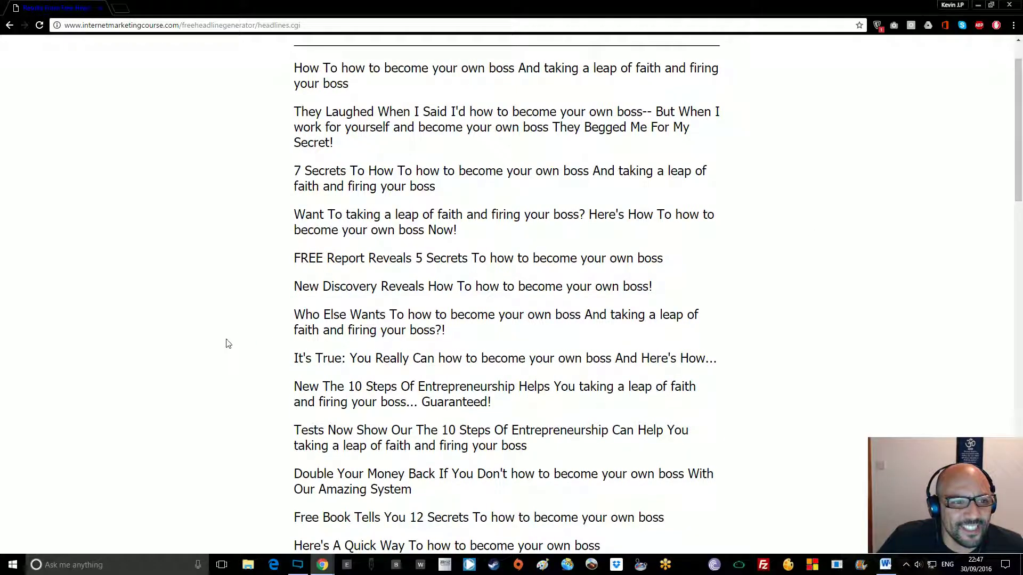
scroll(811, 317, "down", 1)
scroll(812, 317, "down", 3)
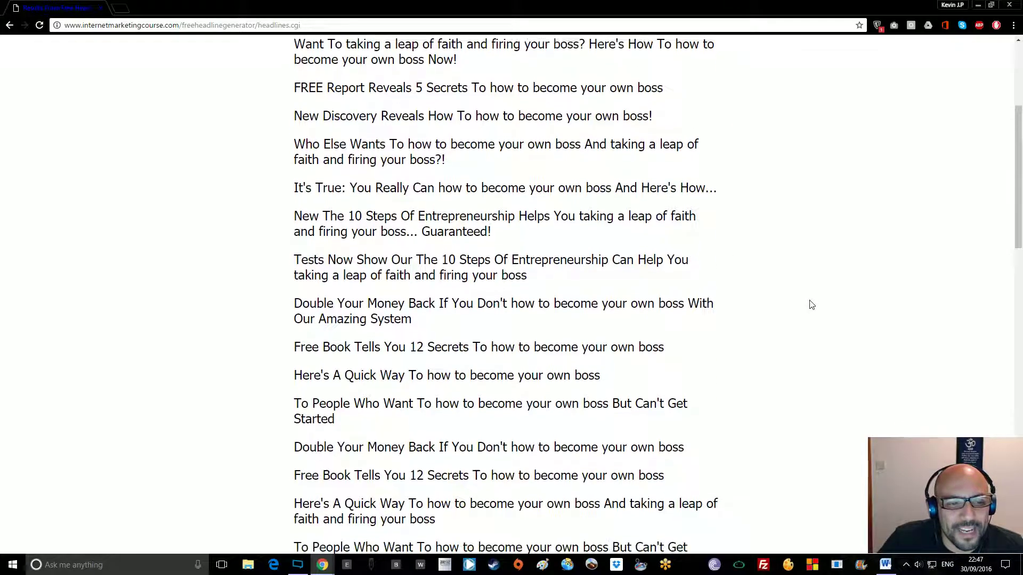
scroll(811, 317, "down", 4)
scroll(811, 317, "down", 2)
scroll(812, 317, "down", 5)
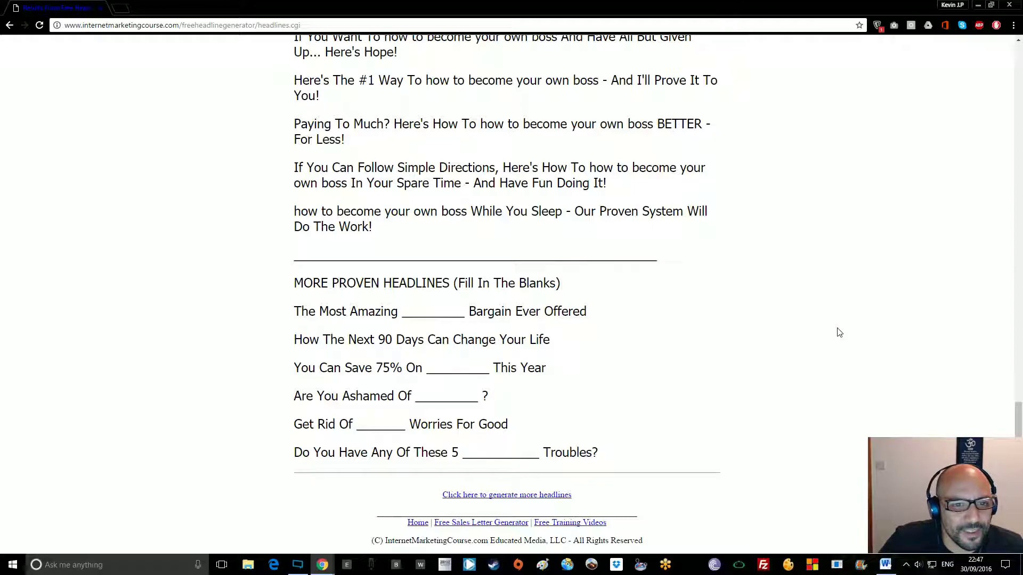
scroll(842, 330, "up", 2)
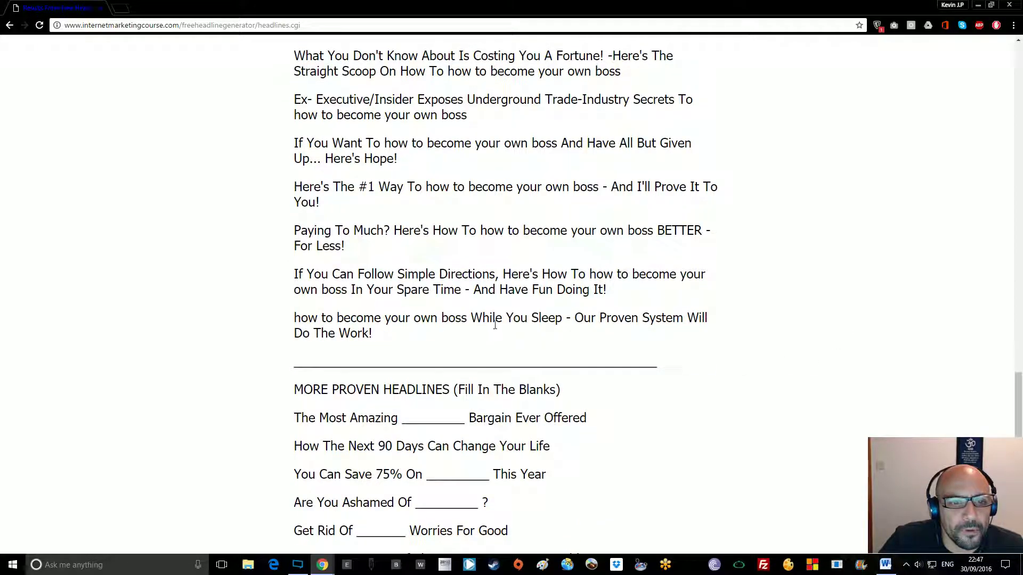
scroll(746, 354, "up", 1)
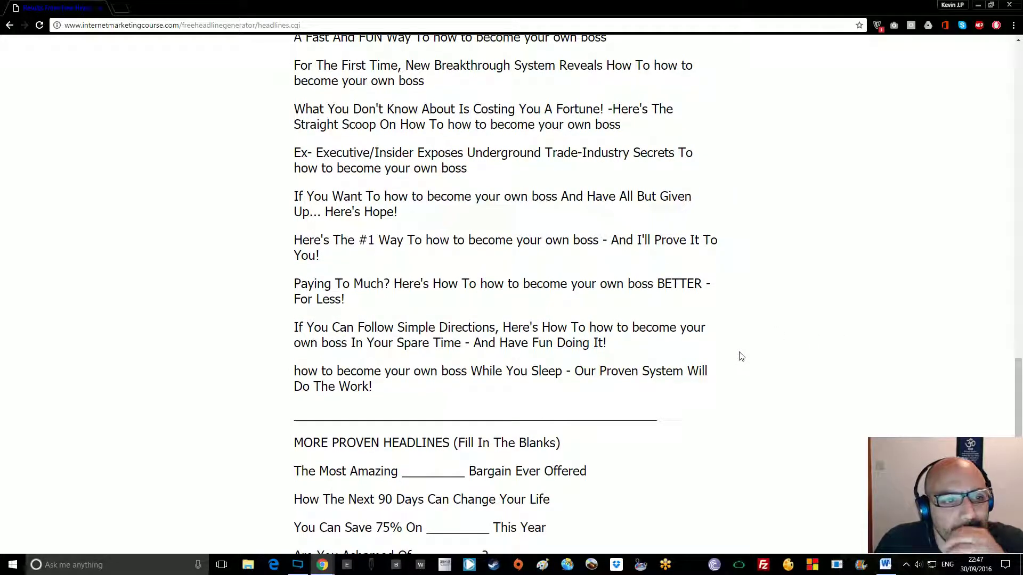
scroll(533, 255, "up", 5)
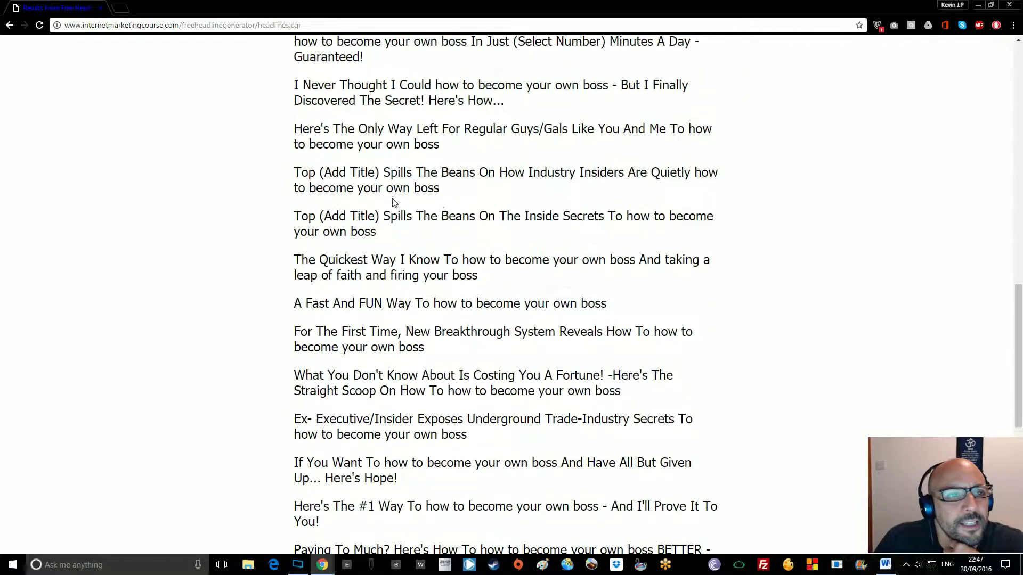
scroll(213, 149, "up", 5)
left_click(9, 25)
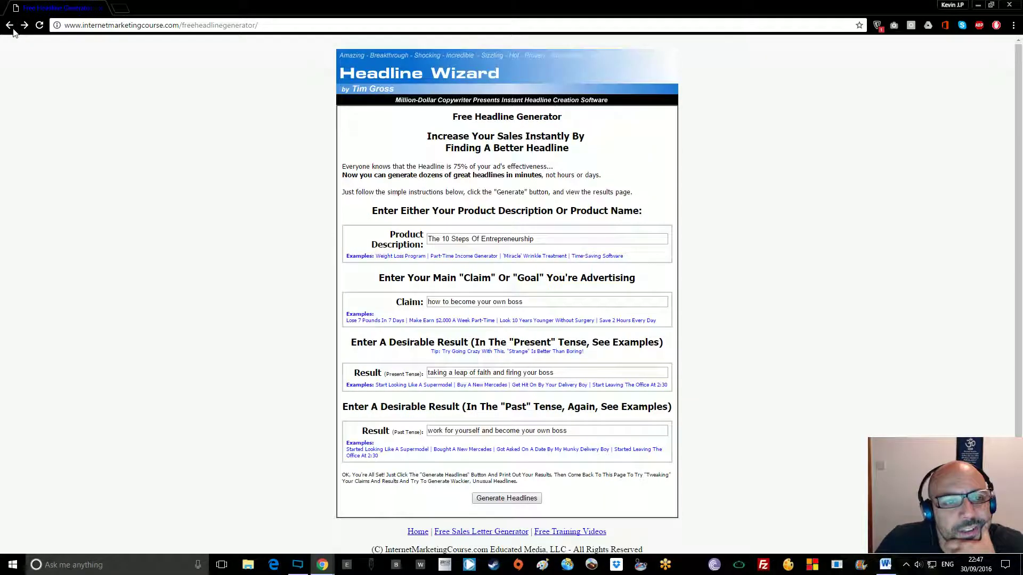
Check the free newspaper generator result, then return to the headline generator search results.
left_click(9, 25)
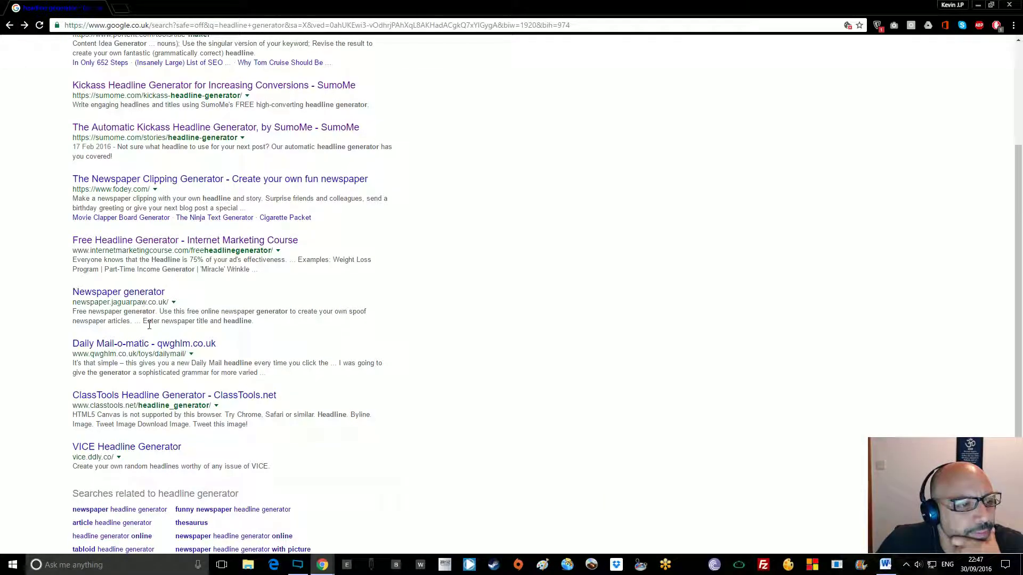
left_click(154, 293)
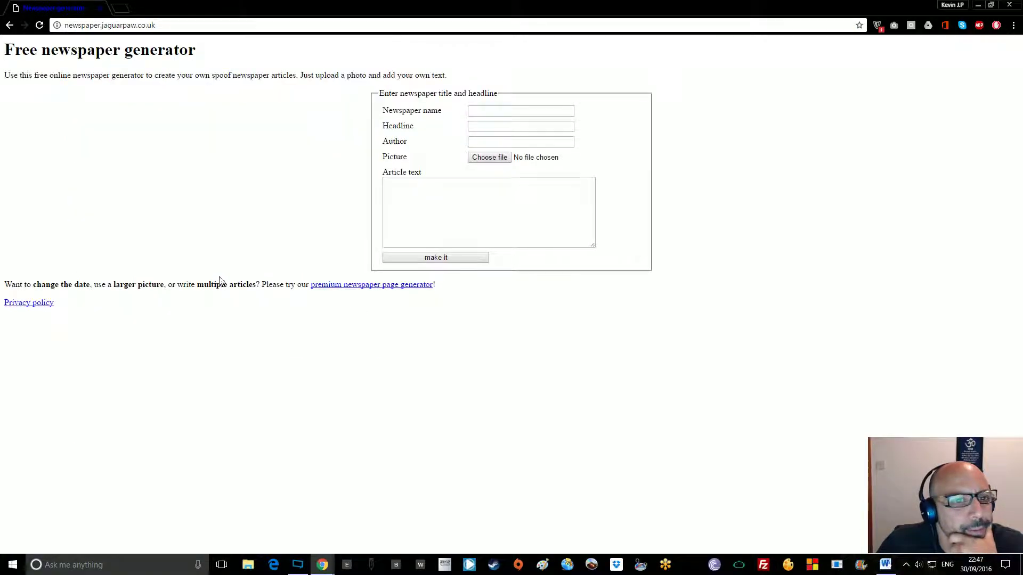
left_click(9, 25)
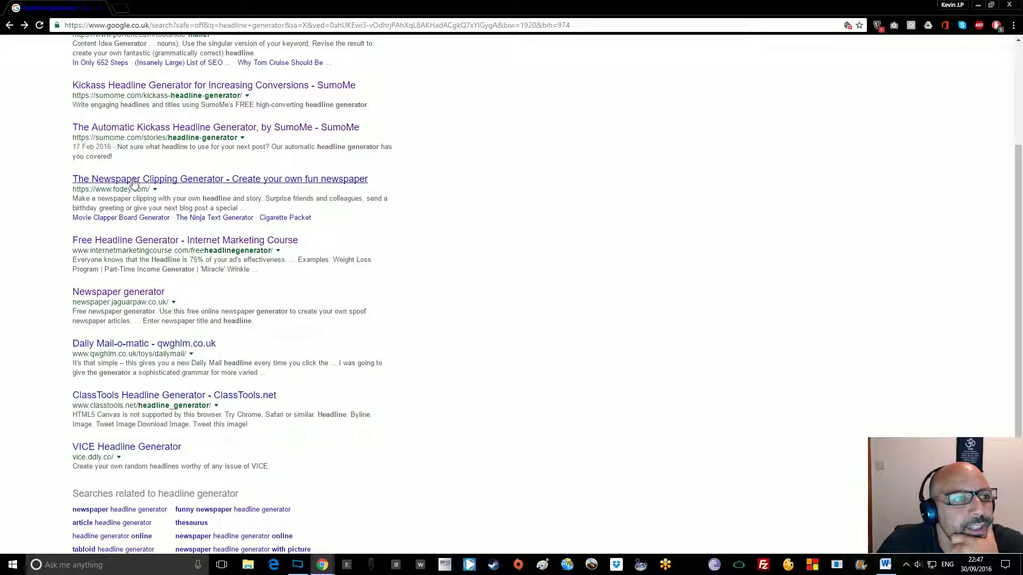
Open Portent's Content Idea Generator and paste 'The 10 Steps Of Entrepreneurship' as the subject.
scroll(133, 181, "up", 2)
scroll(135, 180, "up", 2)
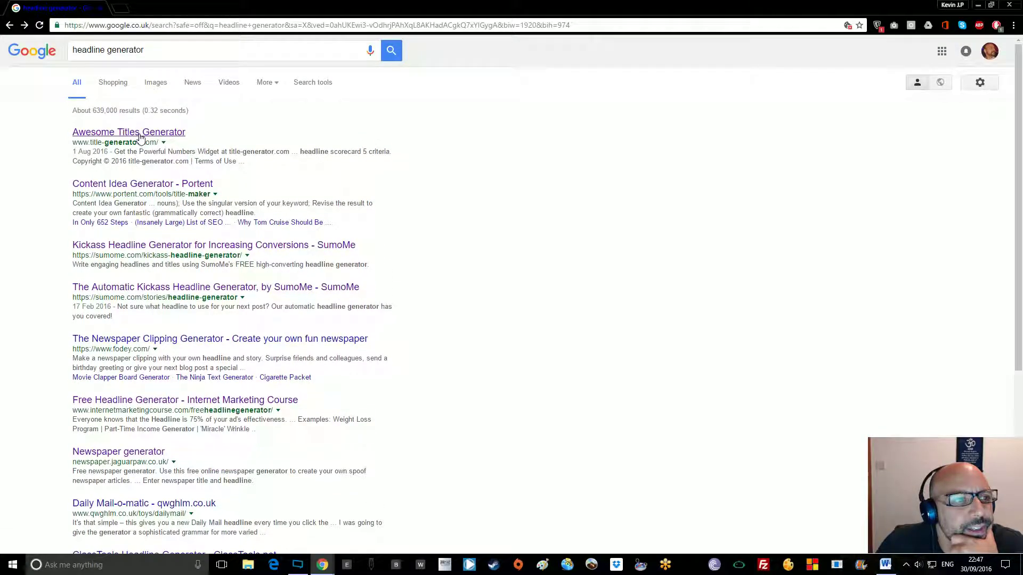
left_click(141, 186)
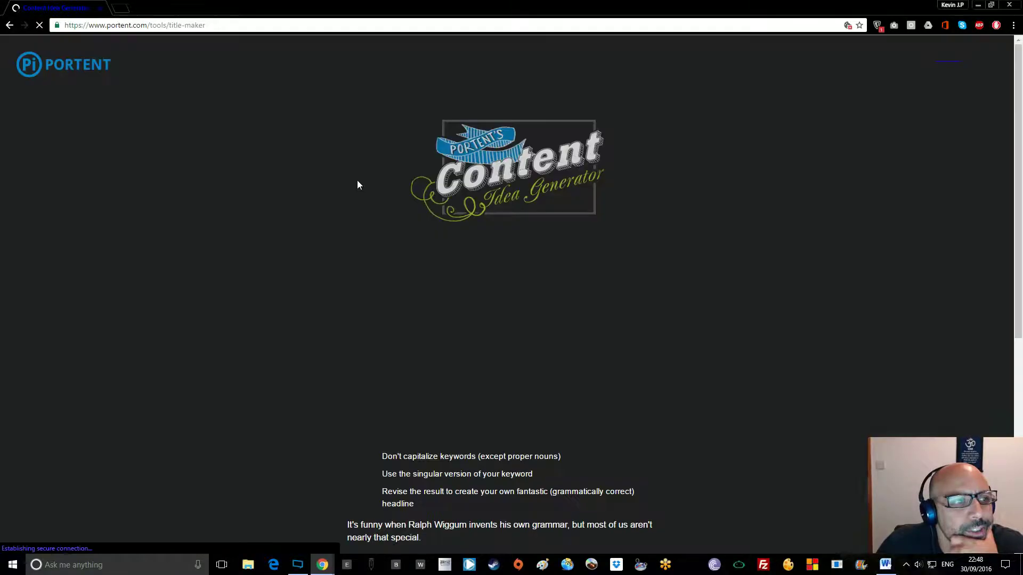
left_click(527, 353)
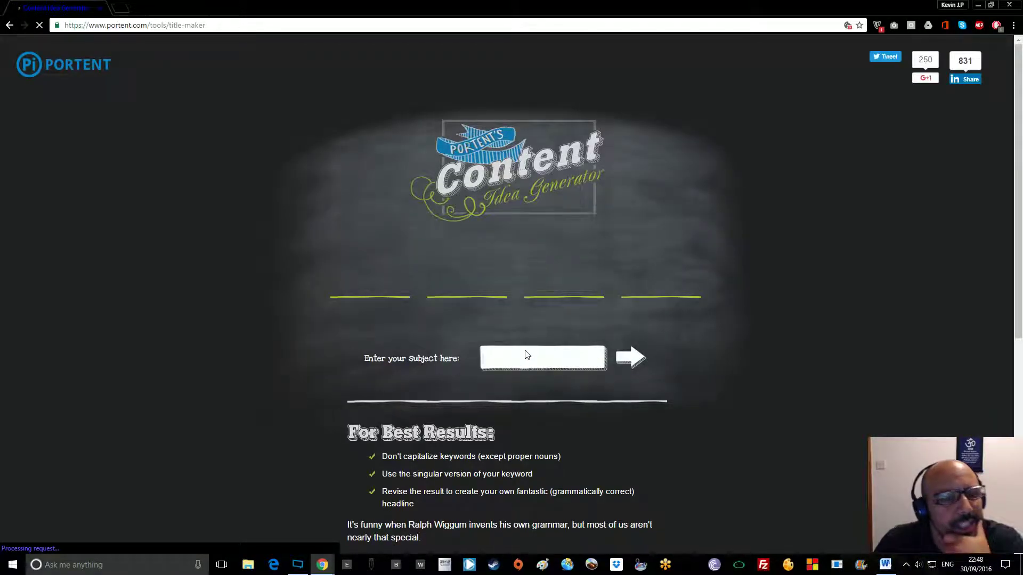
type("The 10 Steps Of Entrepreneurship")
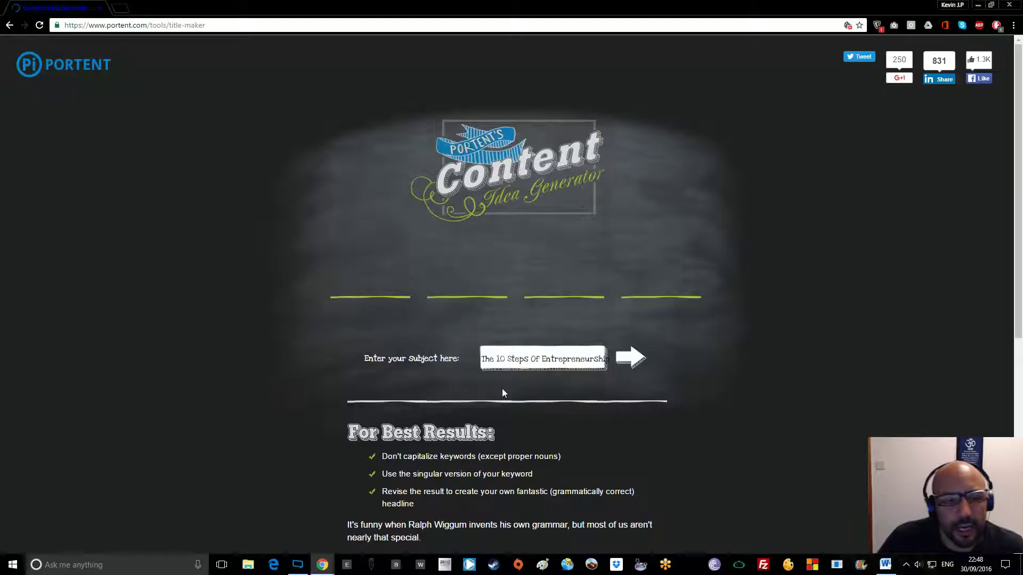
Generate a series of titles for the subject, ending on 'Why The 10 Steps Of Entrepreneurship Should Be 1 of the 7 Deadly Sins'.
left_click(625, 362)
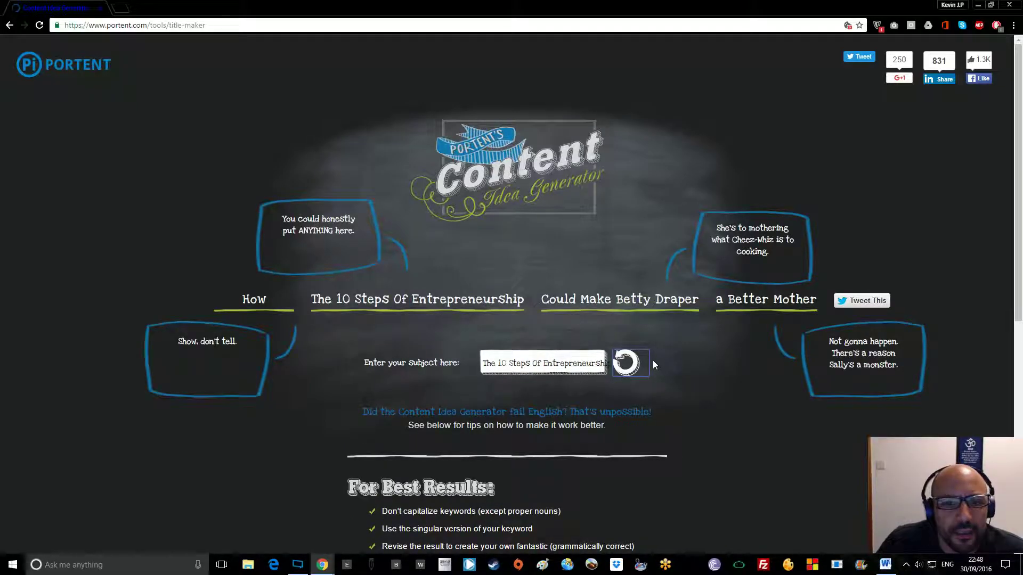
left_click(647, 373)
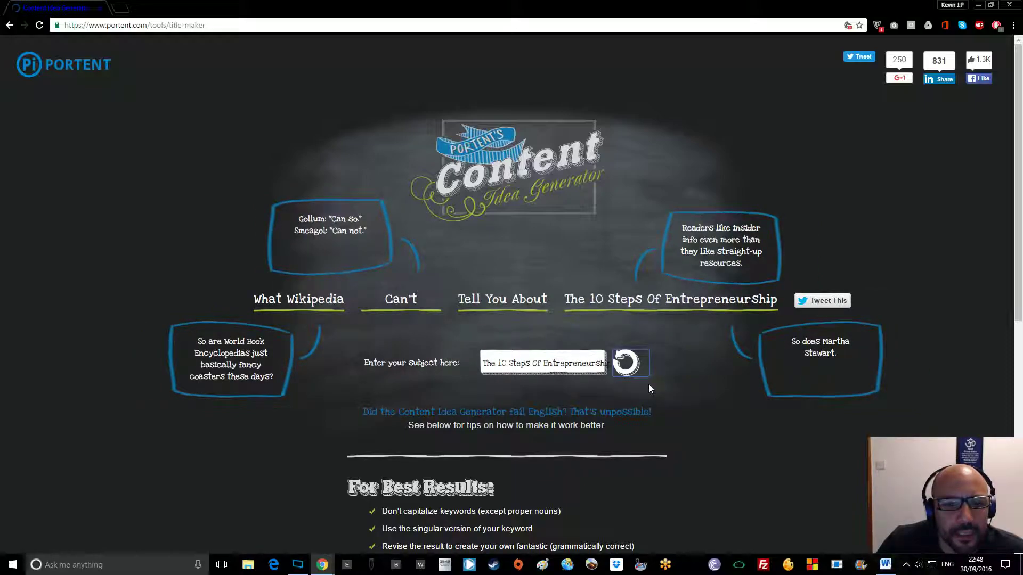
left_click(642, 368)
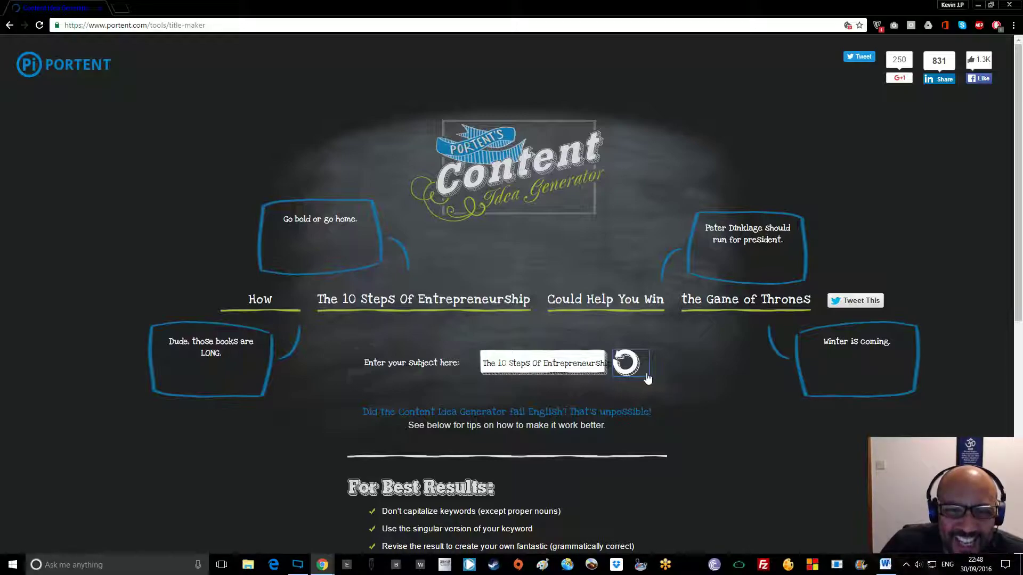
left_click(646, 376)
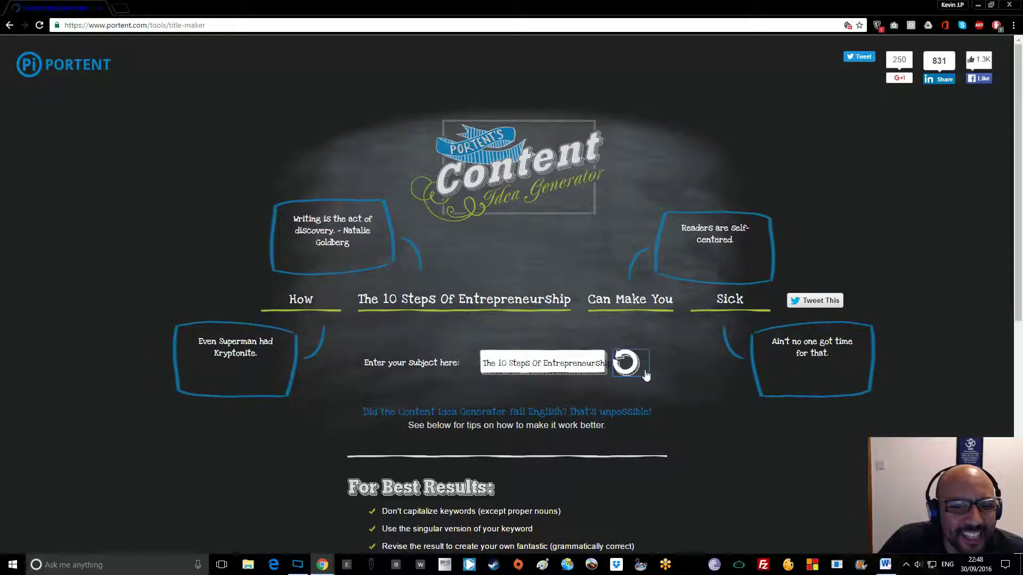
left_click(647, 376)
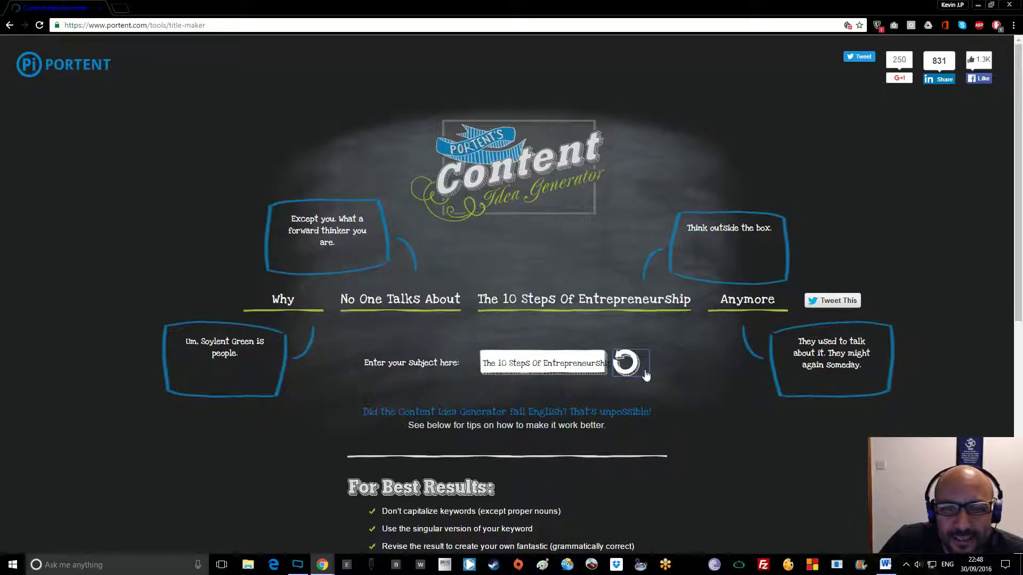
left_click(647, 376)
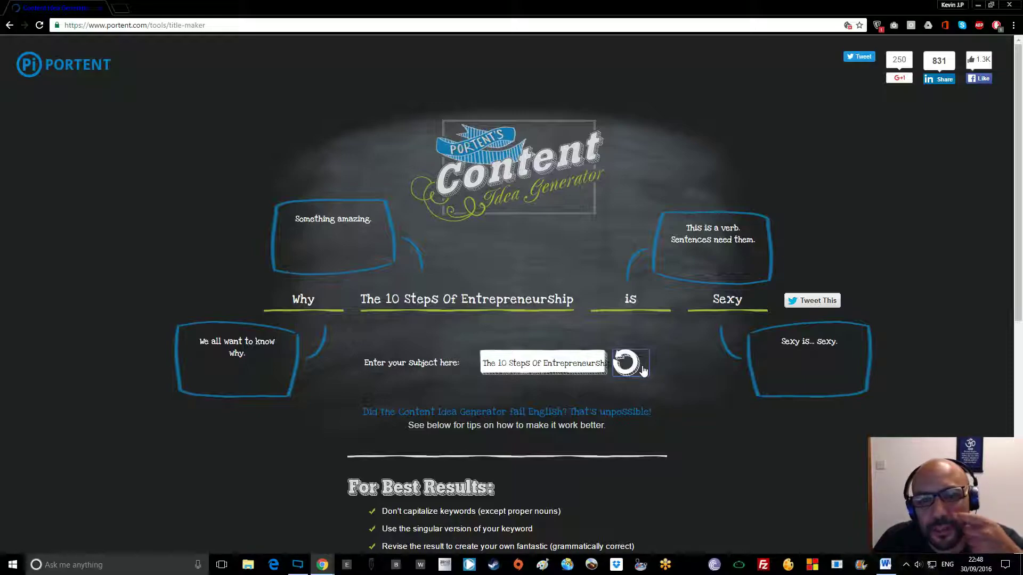
left_click(626, 368)
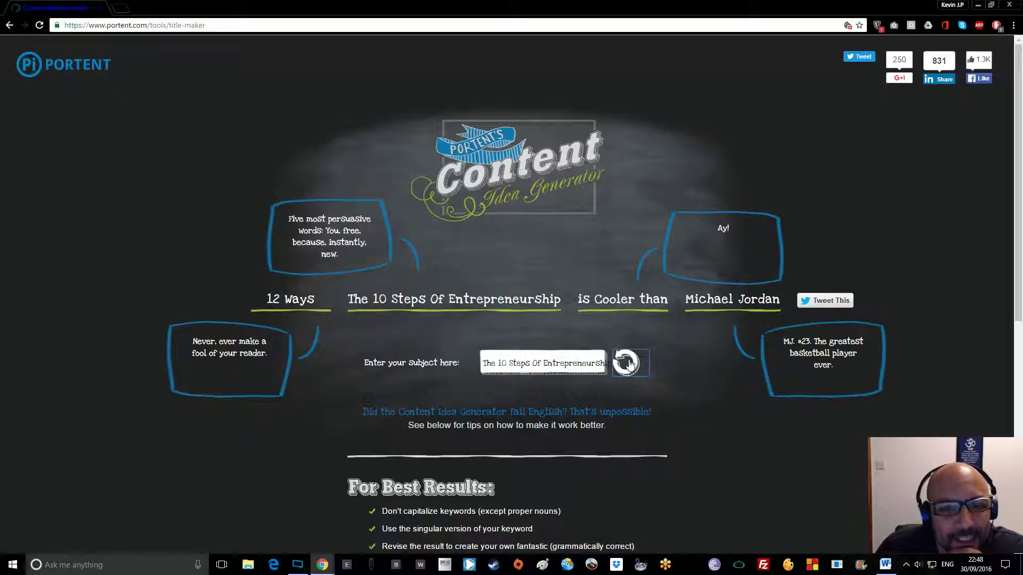
left_click(627, 364)
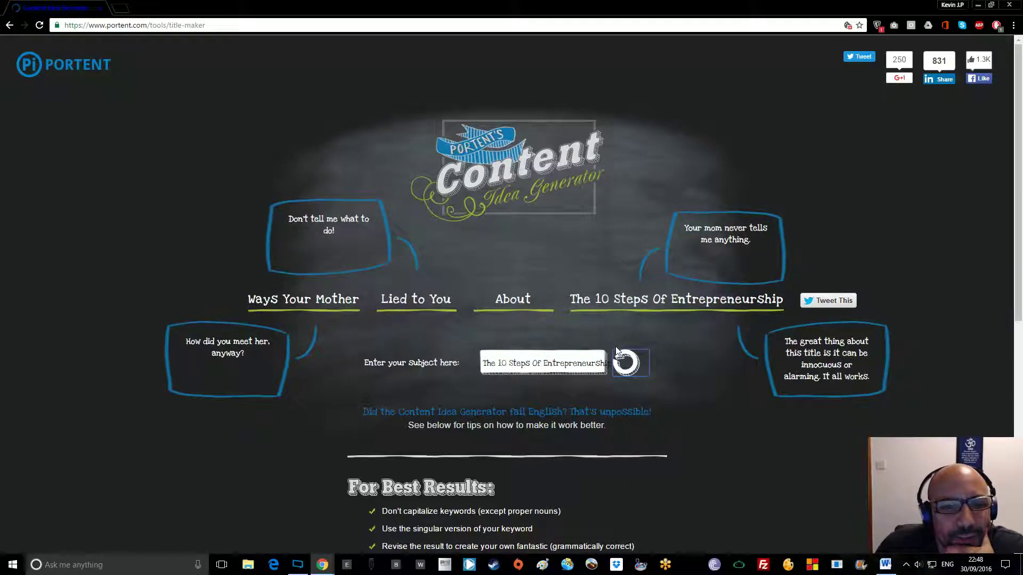
left_click(632, 366)
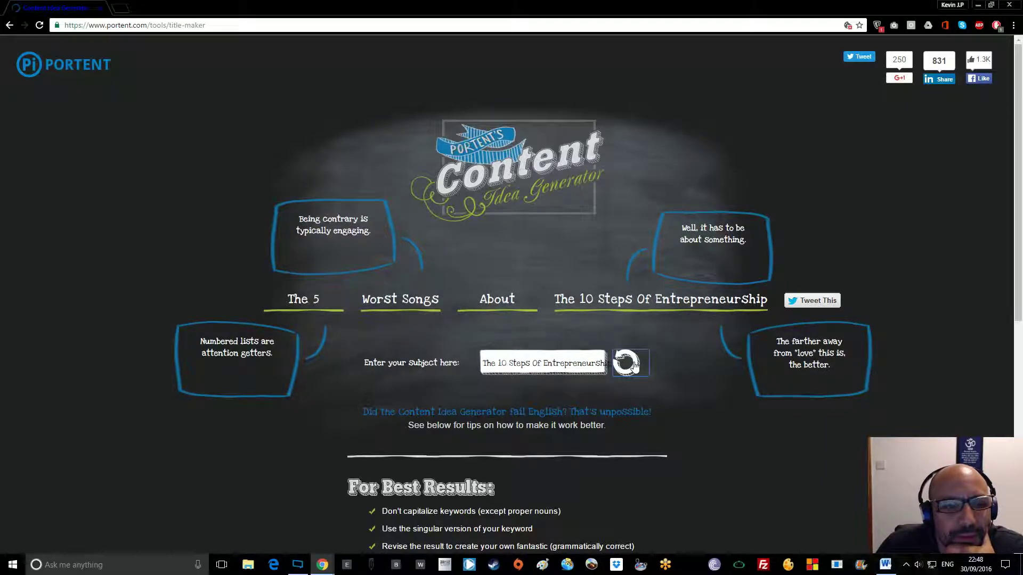
left_click(634, 364)
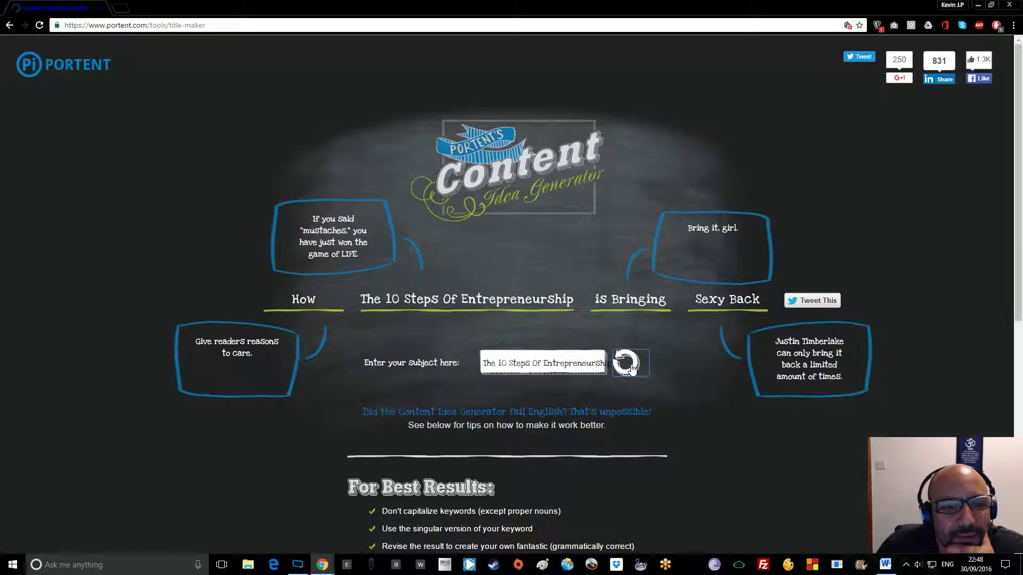
left_click(634, 377)
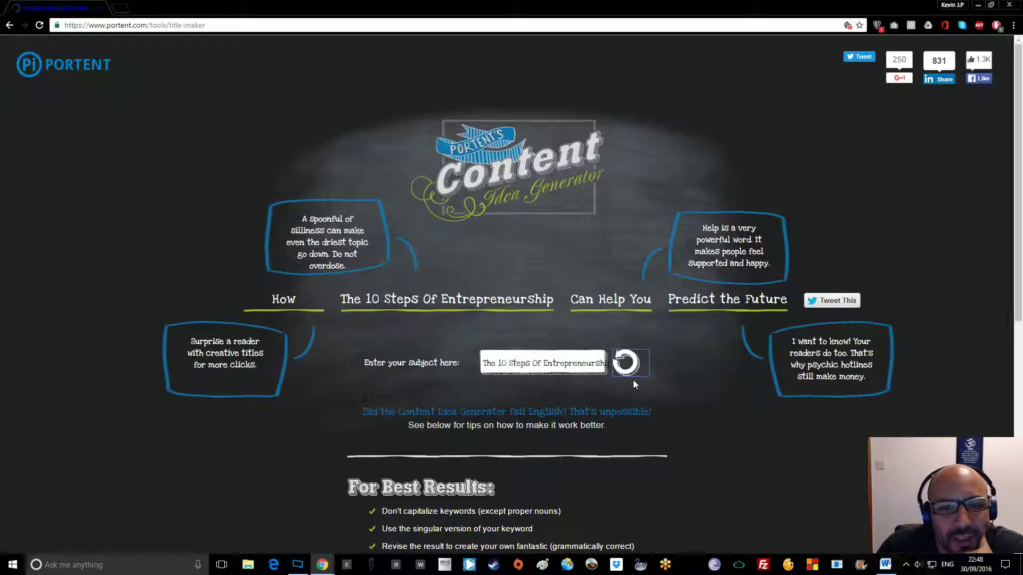
left_click(639, 373)
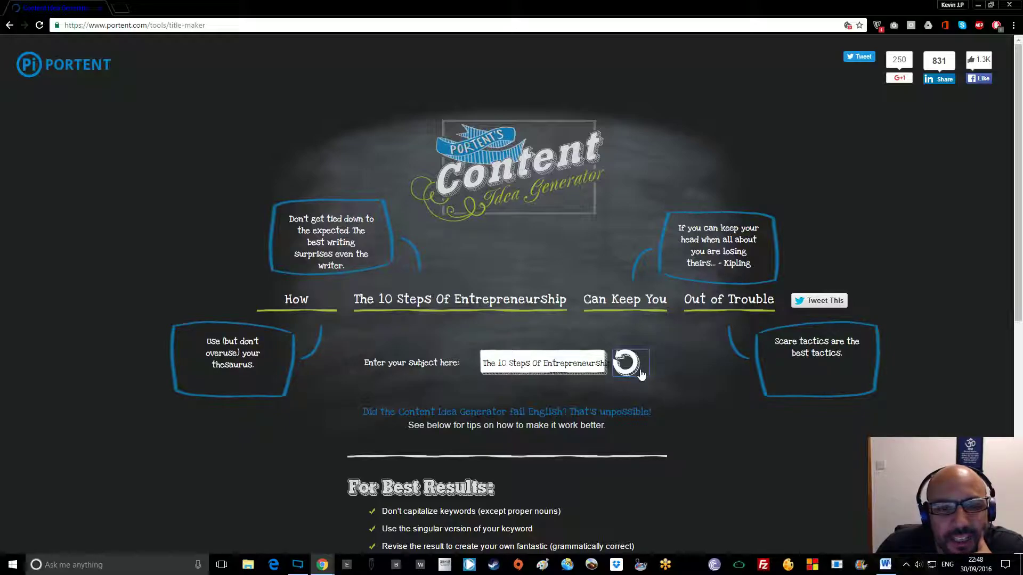
left_click(641, 374)
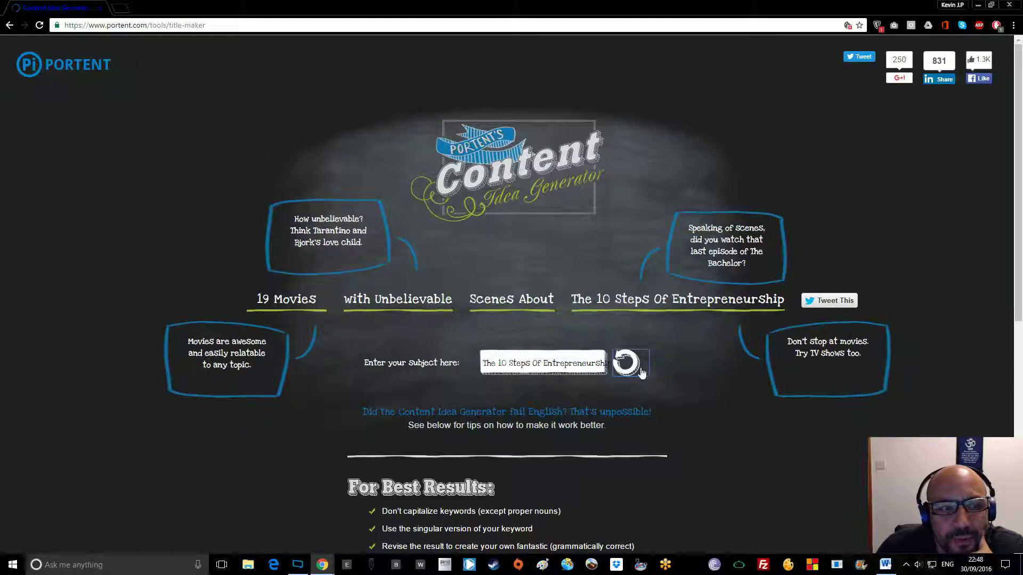
left_click(642, 373)
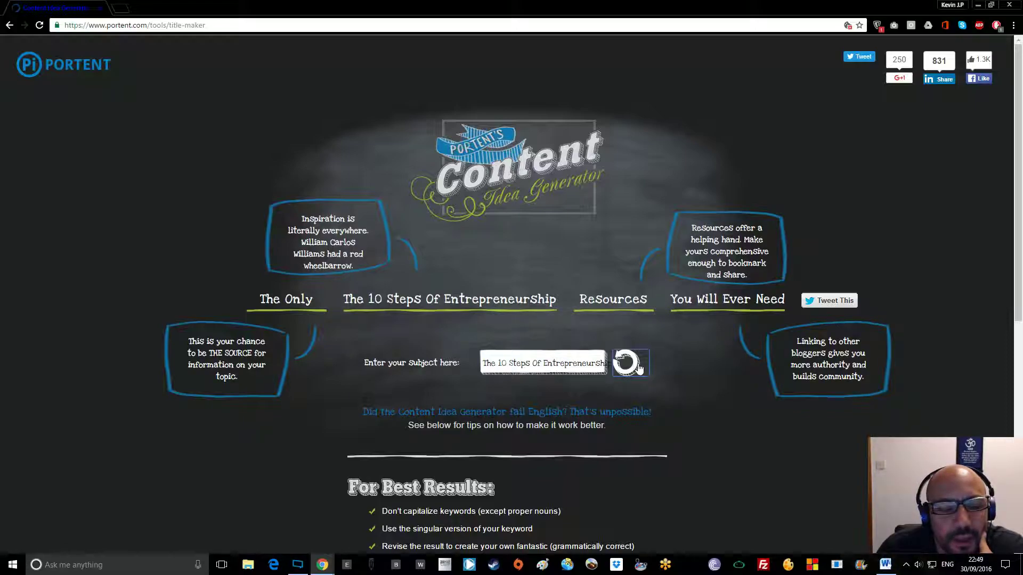
left_click(620, 362)
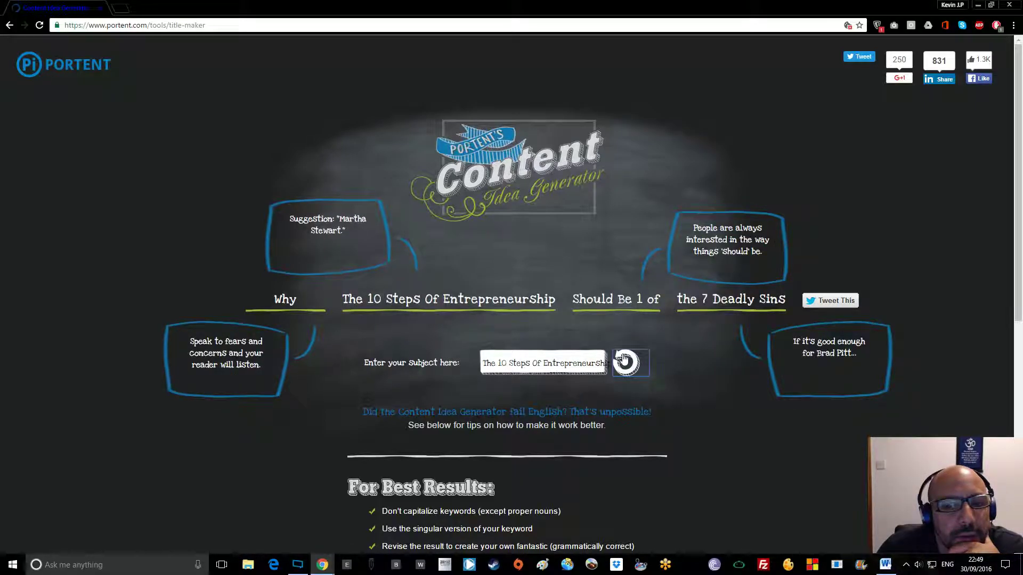
Refresh repeatedly until 'What the Beatles Could Learn from The 10 Steps Of Entrepreneurship' appears, then minimize Chrome.
left_click(630, 360)
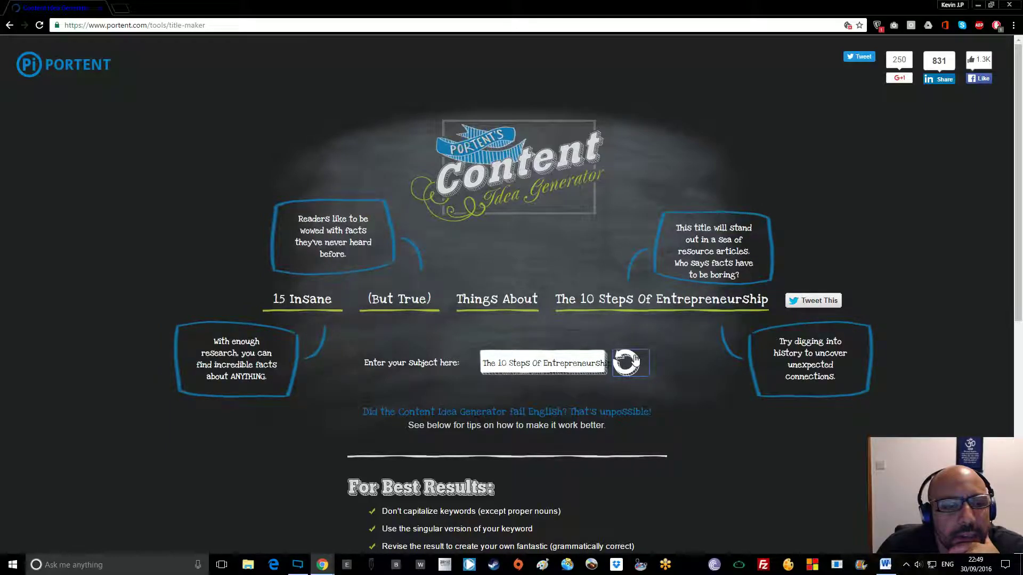
left_click(635, 361)
left_click(636, 360)
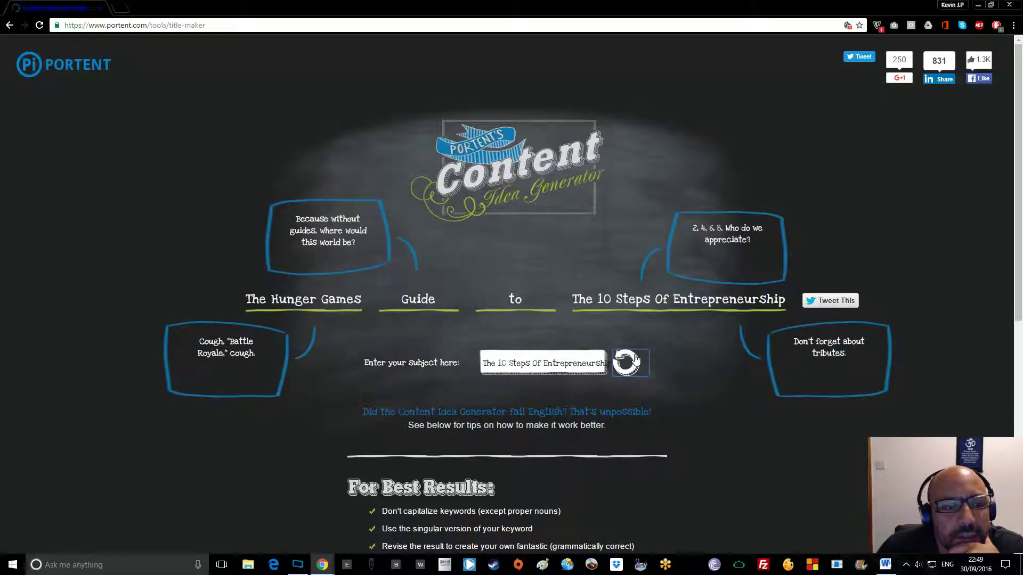
left_click(636, 360)
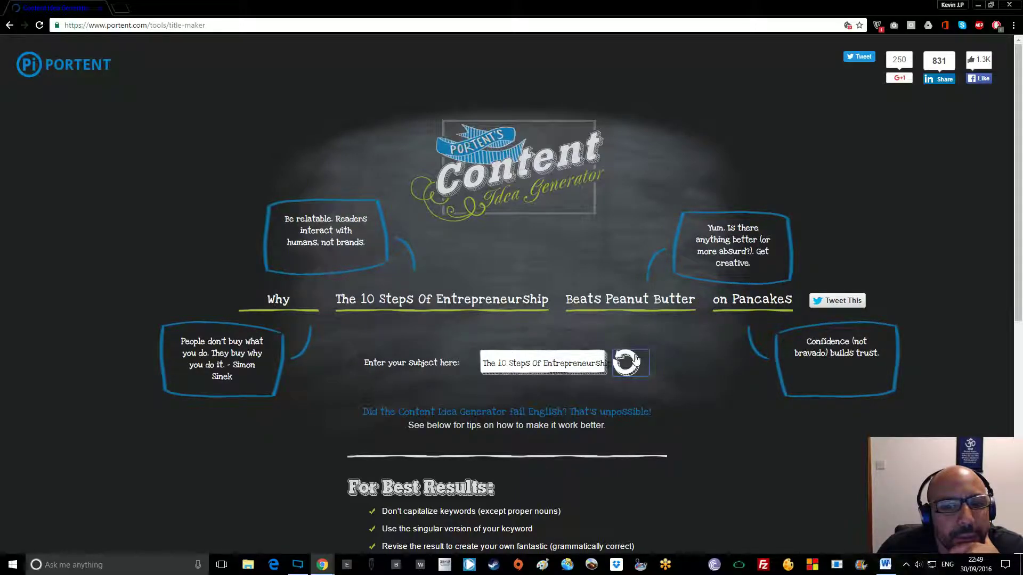
left_click(636, 360)
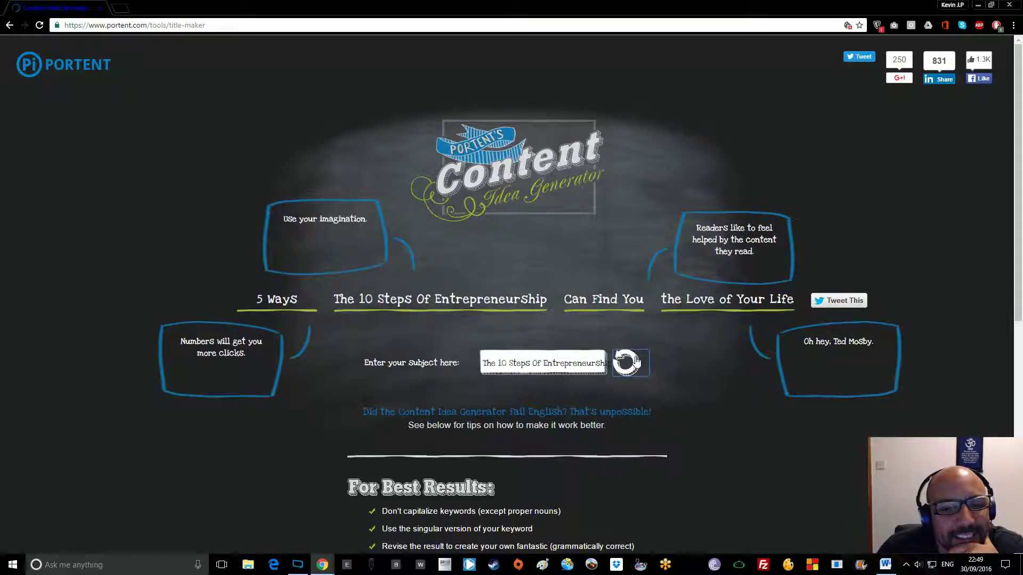
left_click(635, 360)
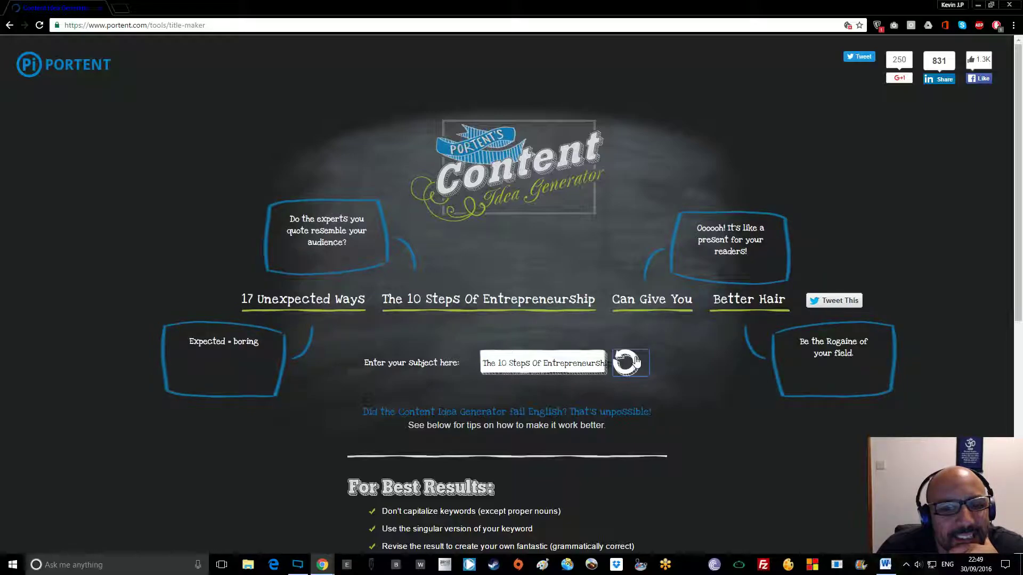
left_click(636, 360)
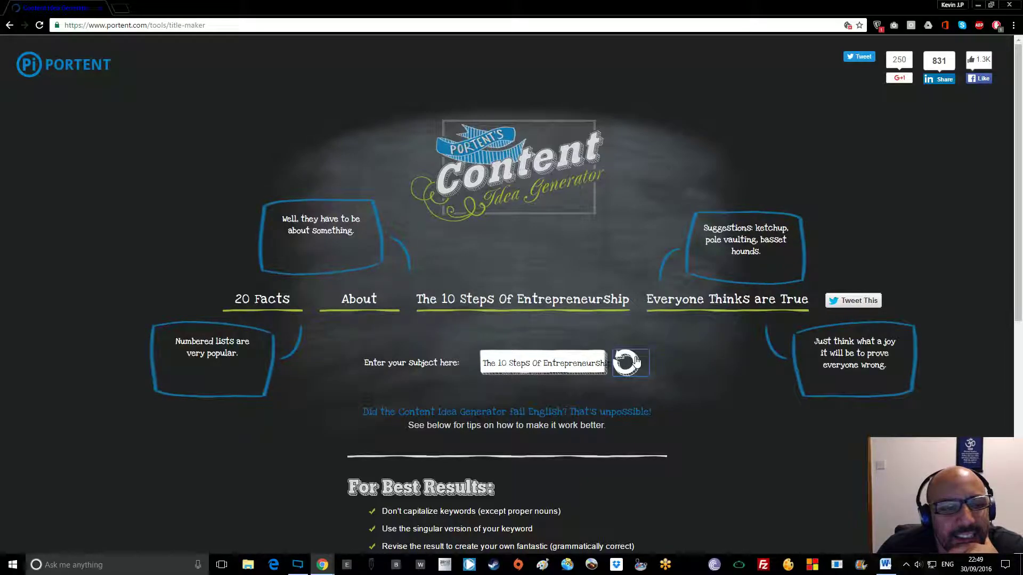
left_click(636, 361)
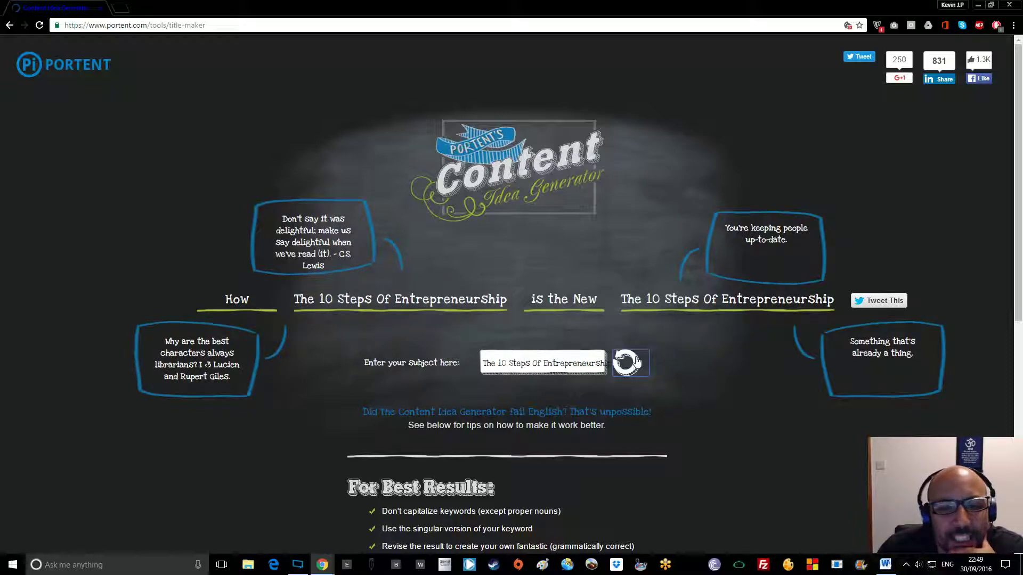
left_click(637, 360)
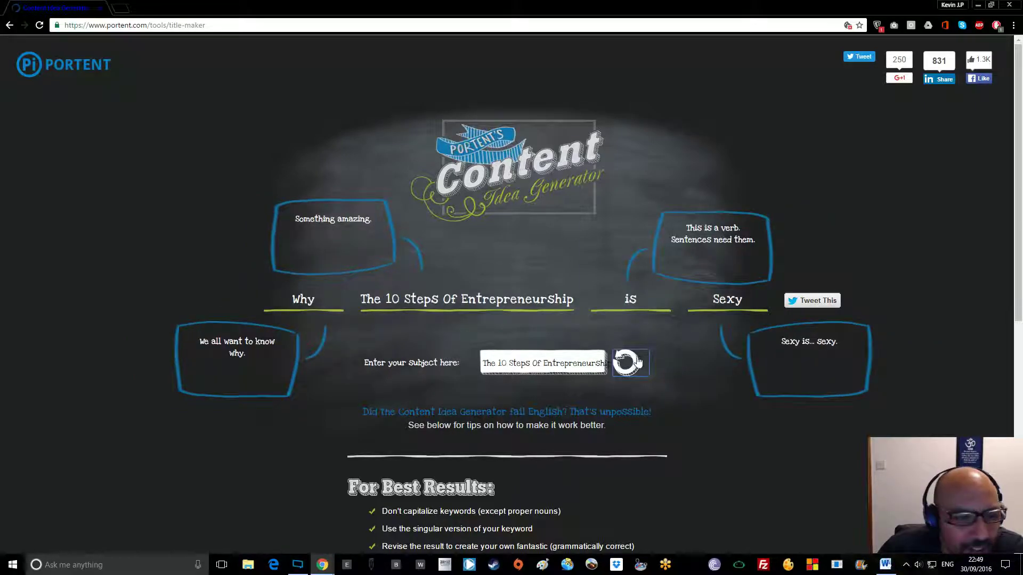
left_click(642, 372)
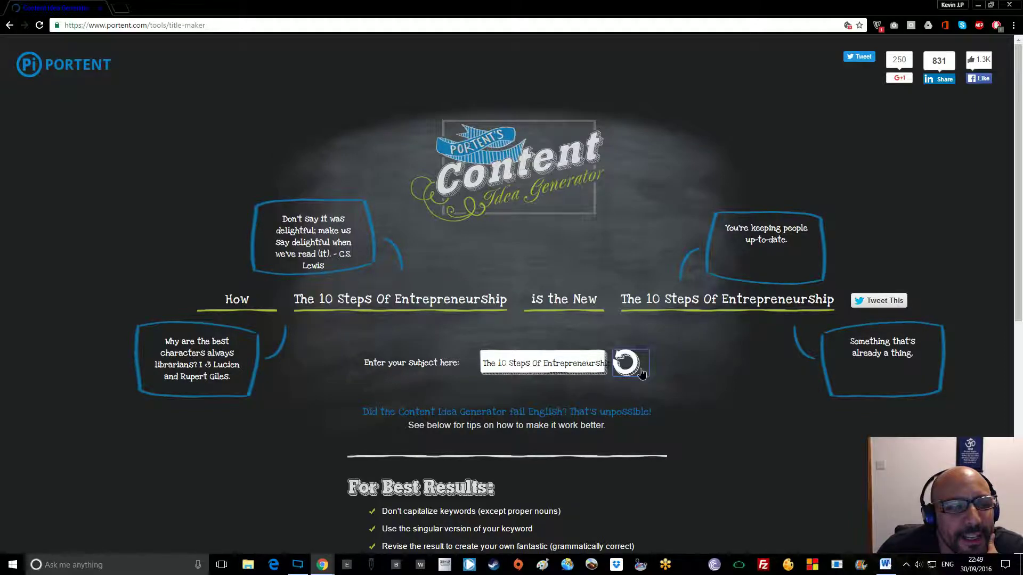
left_click(641, 372)
left_click(641, 372)
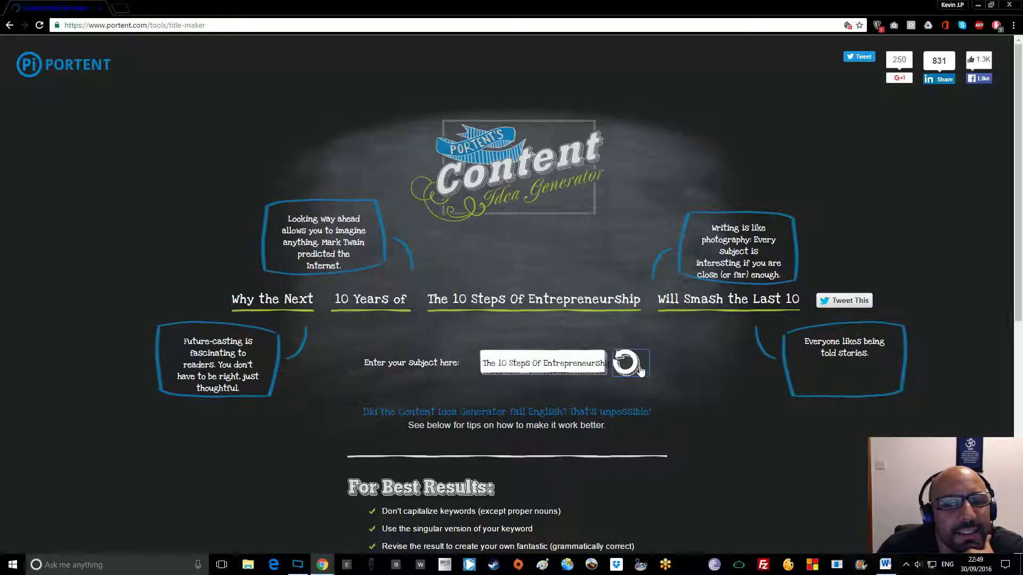
left_click(639, 368)
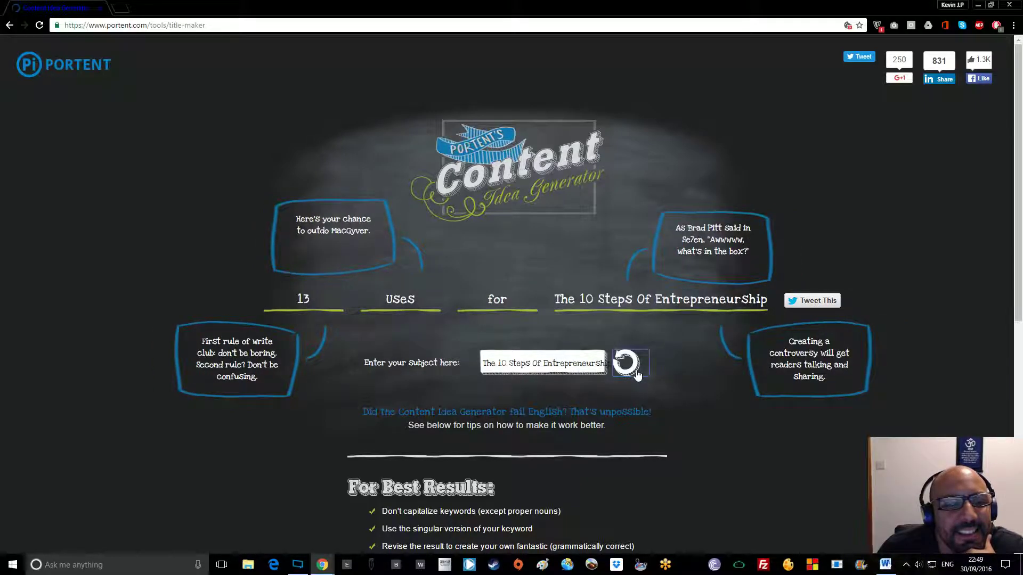
left_click(638, 374)
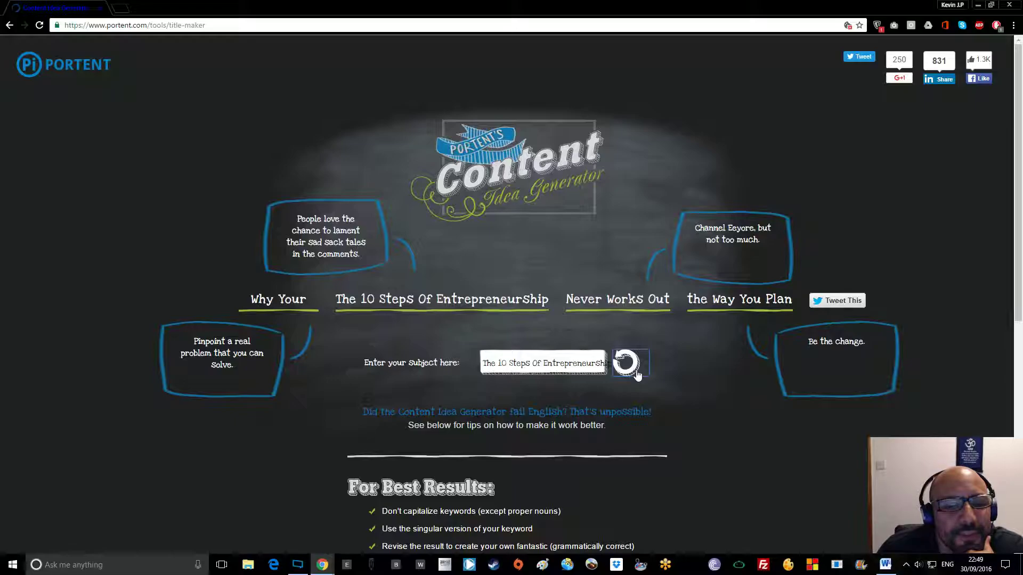
left_click(638, 374)
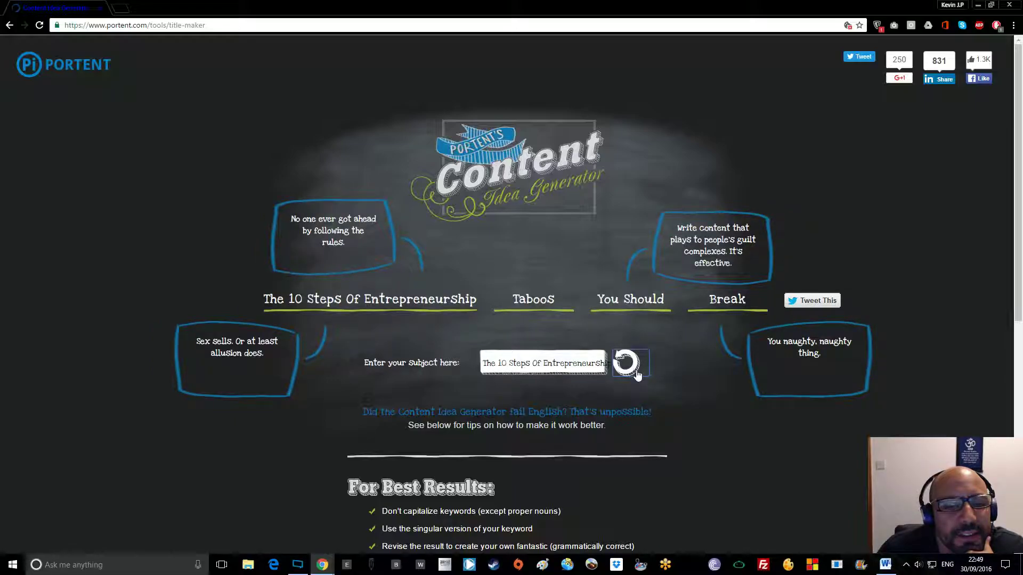
left_click(638, 375)
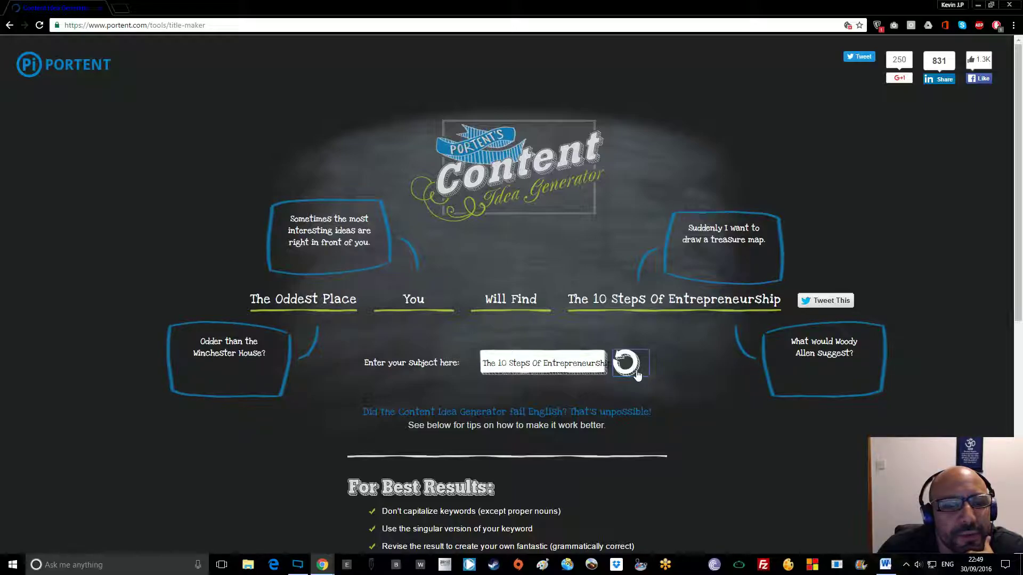
left_click(637, 374)
left_click(638, 375)
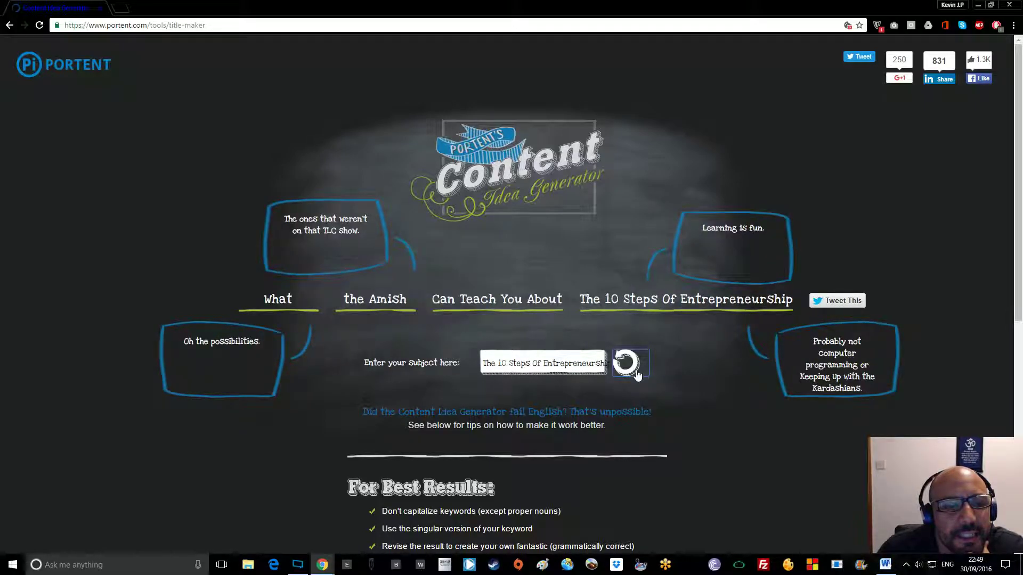
left_click(637, 374)
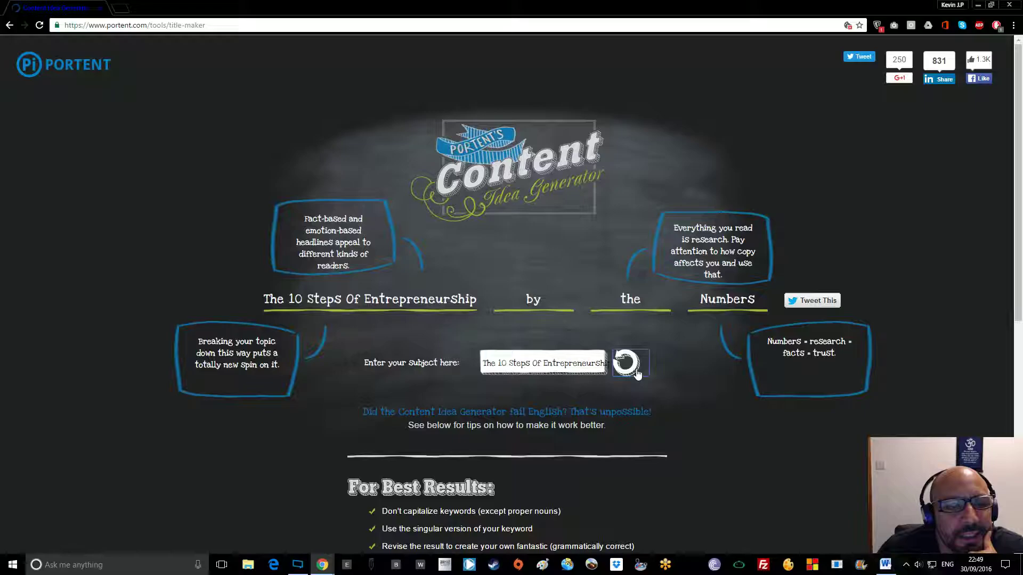
left_click(638, 374)
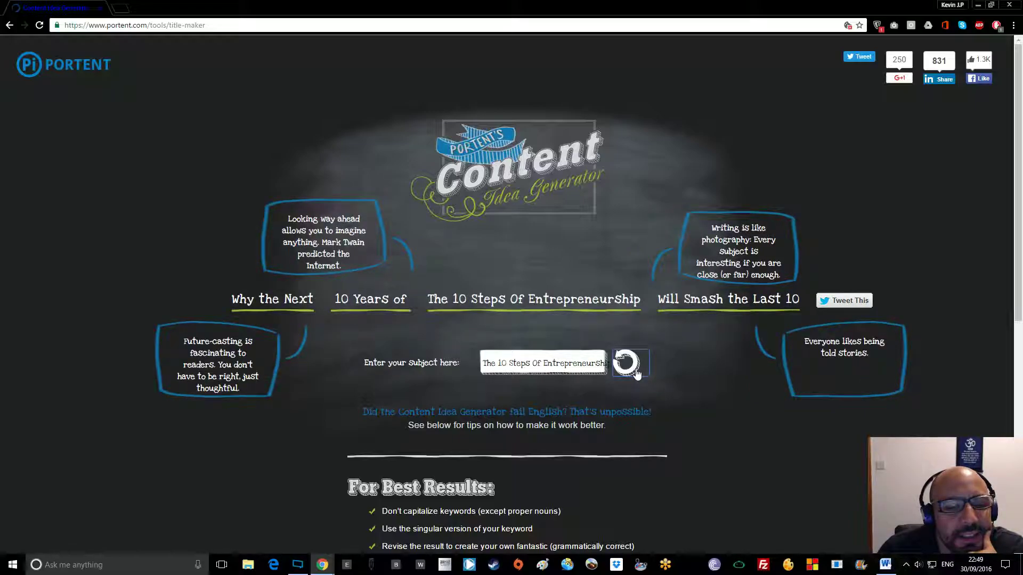
left_click(638, 374)
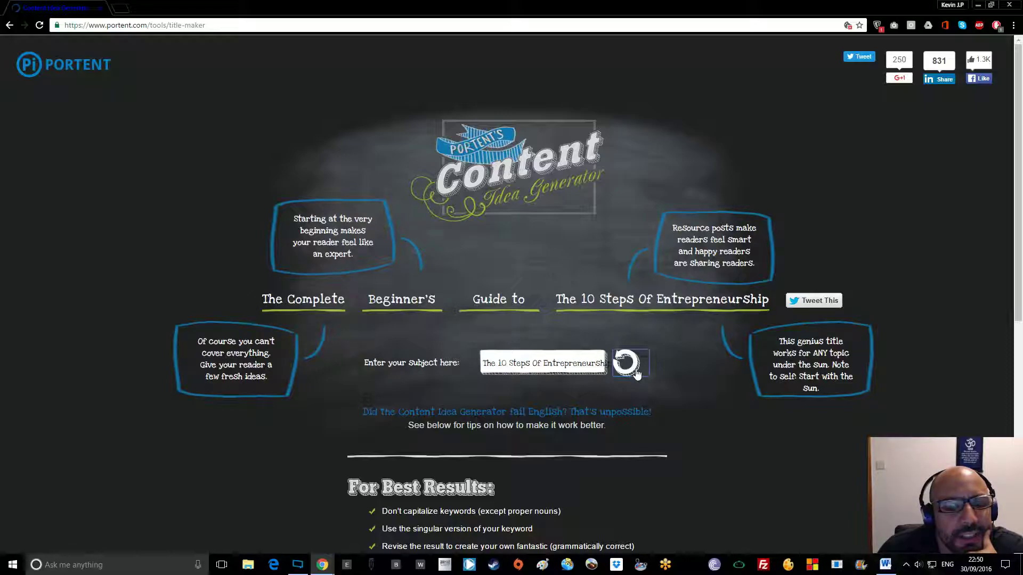
left_click(638, 375)
left_click(638, 375)
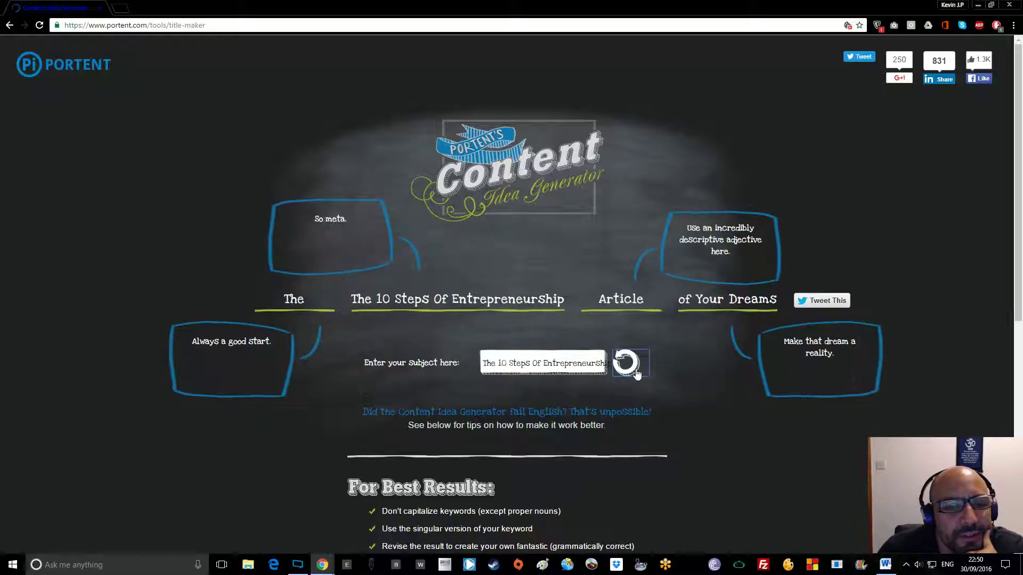
left_click(637, 374)
left_click(638, 375)
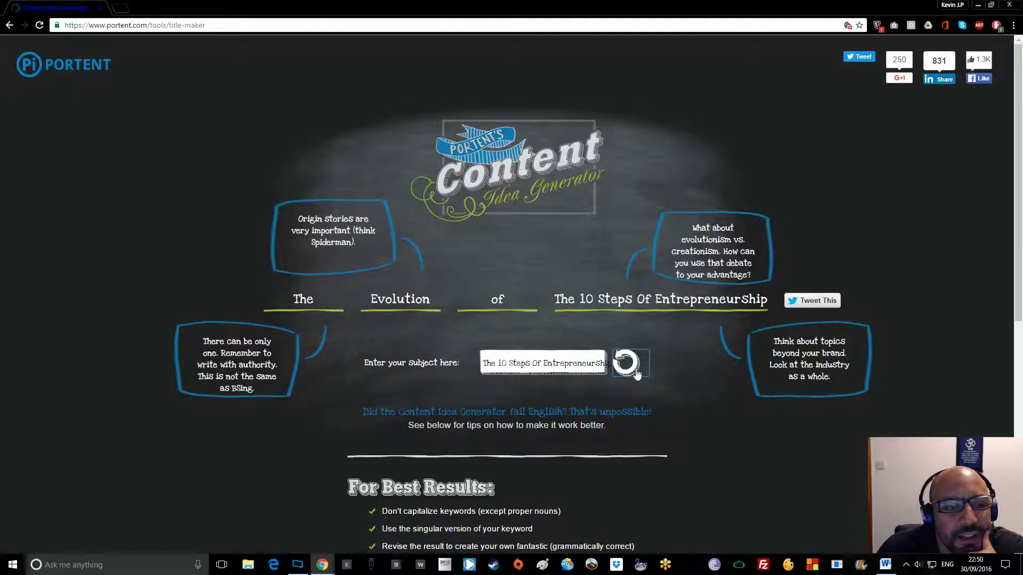
left_click(983, 5)
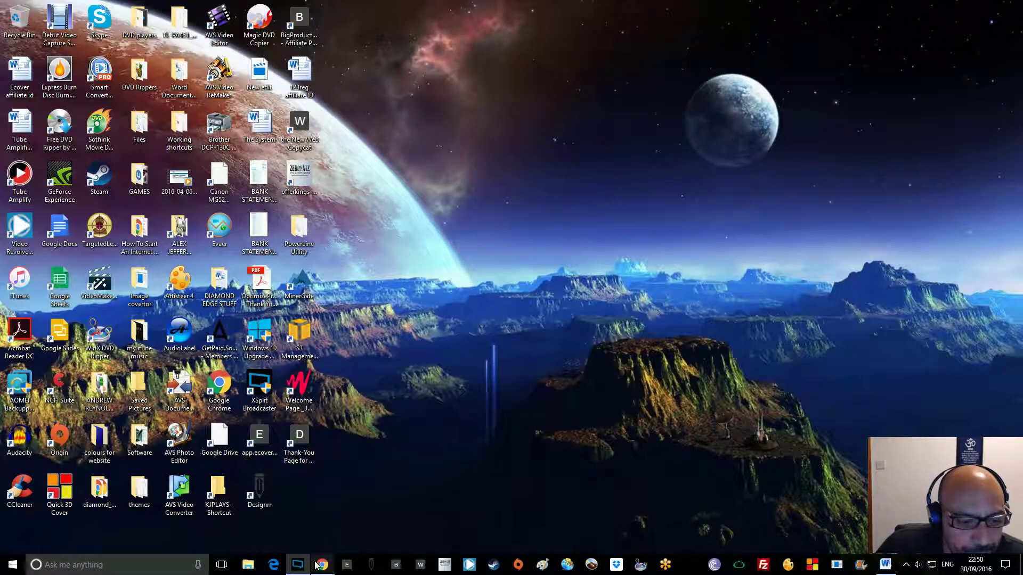
Restore Chrome to the 'headline generator' Google results, then briefly view and minimize the Word draft.
mouse_move(321, 565)
left_click(468, 519)
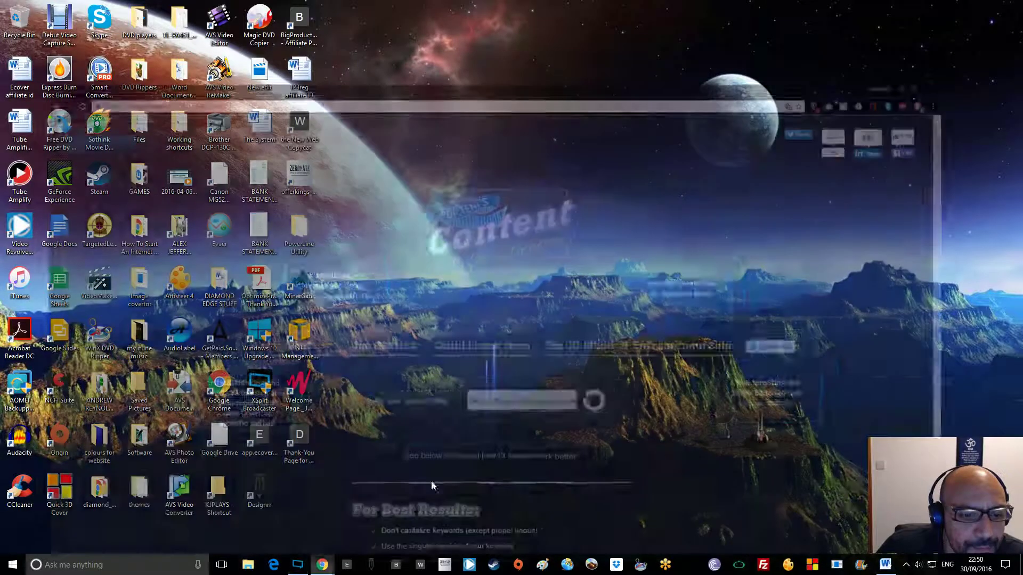
left_click(9, 25)
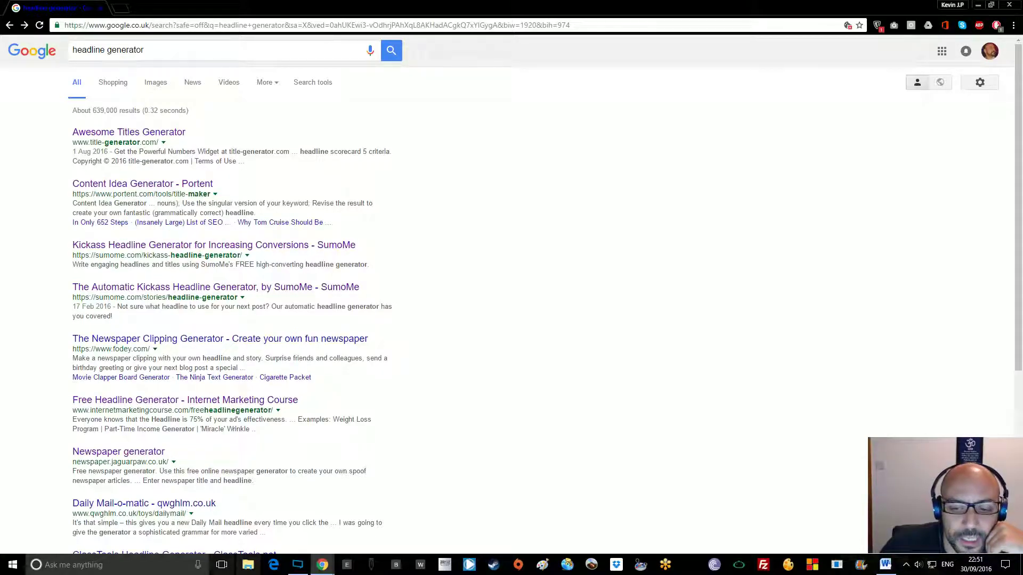
left_click(886, 564)
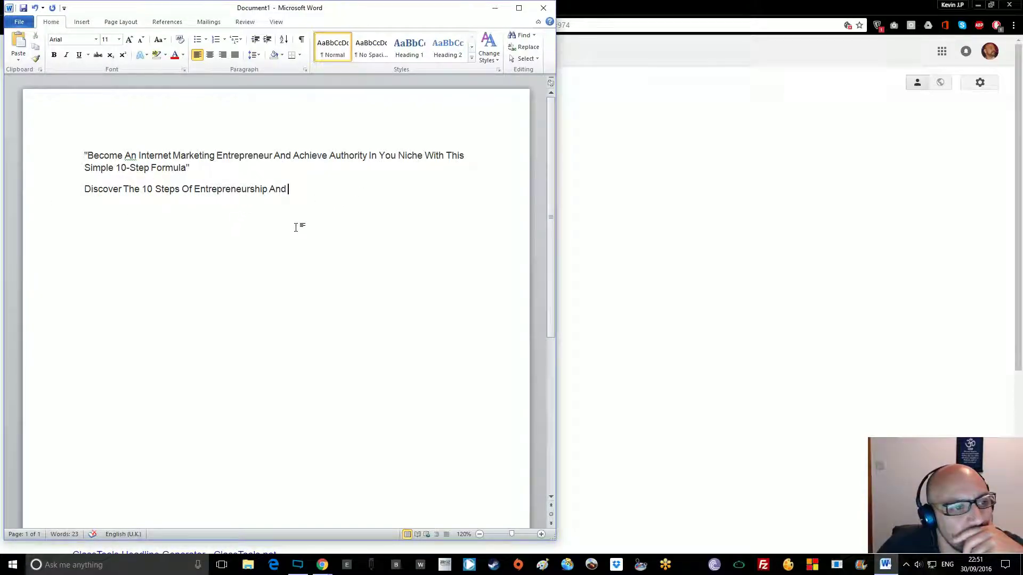
left_click(495, 8)
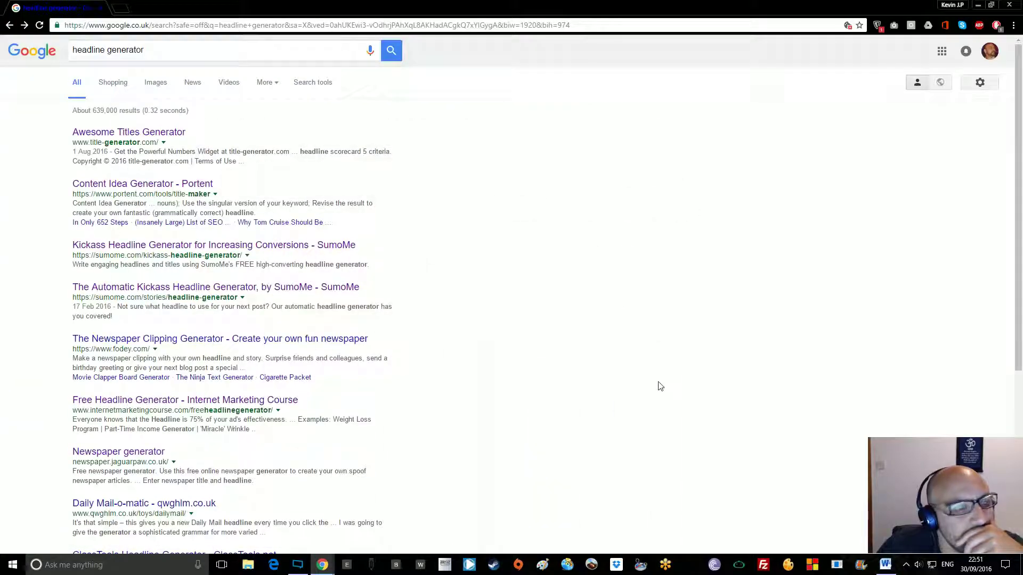